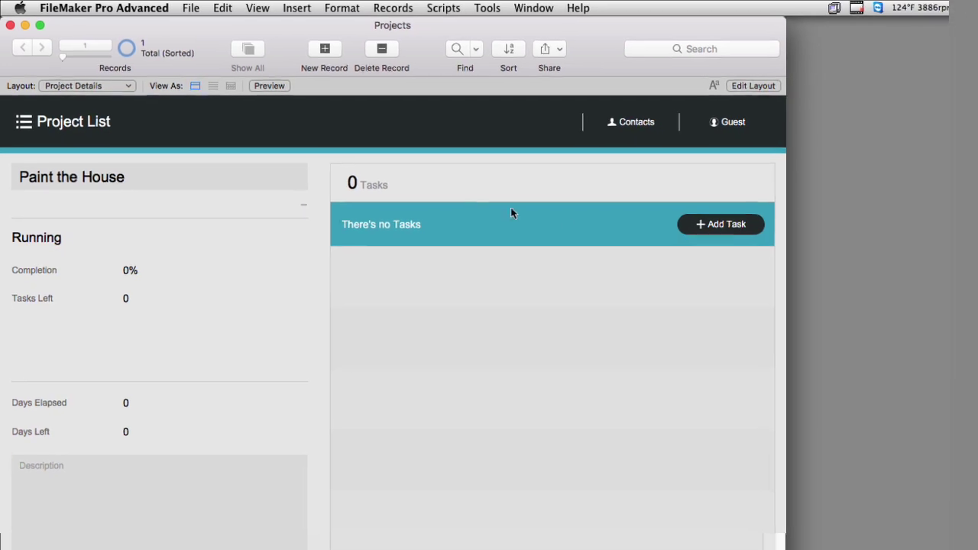
Add a new task to Paint the House and rename it 'Purchase the Paint'
{"action": "left_click", "coordinate": [743, 230]}
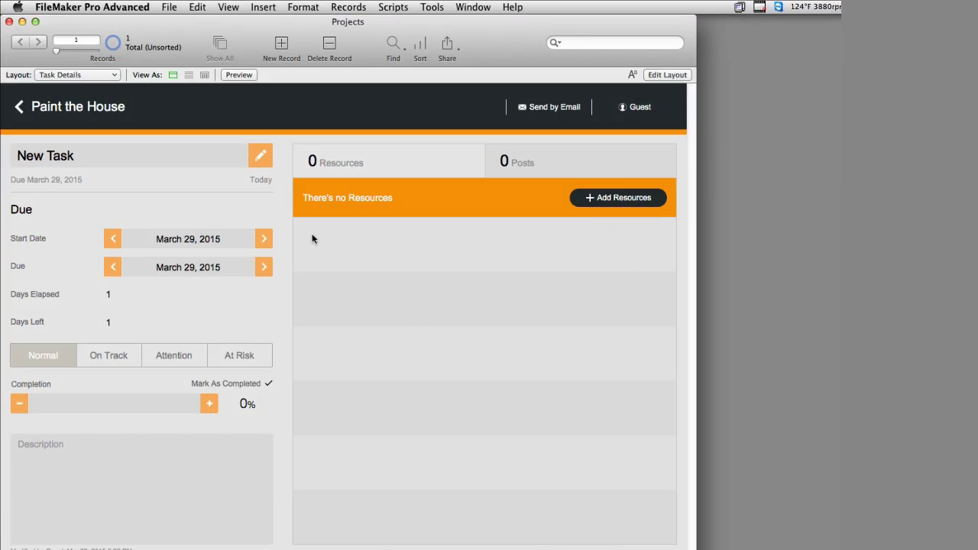
{"action": "left_click", "coordinate": [98, 113]}
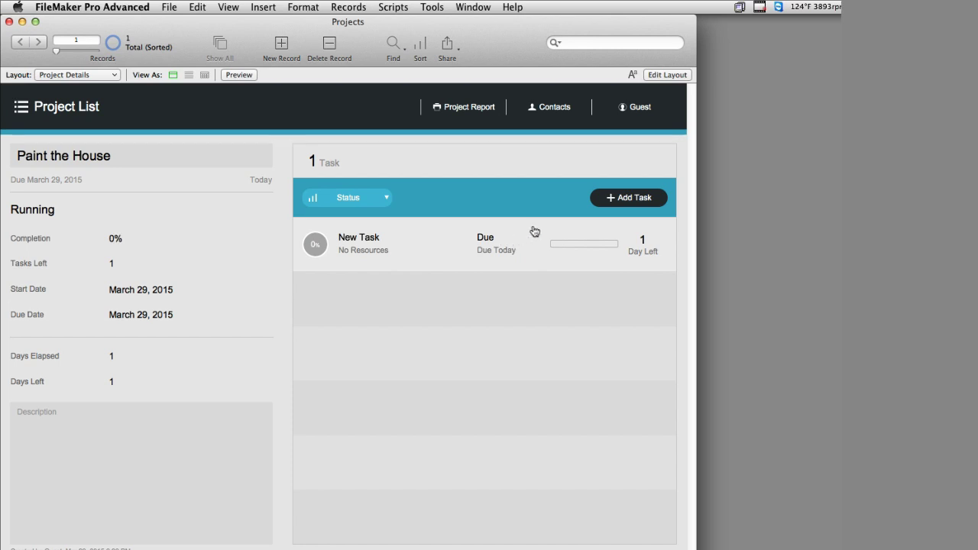
{"action": "left_click", "coordinate": [409, 242]}
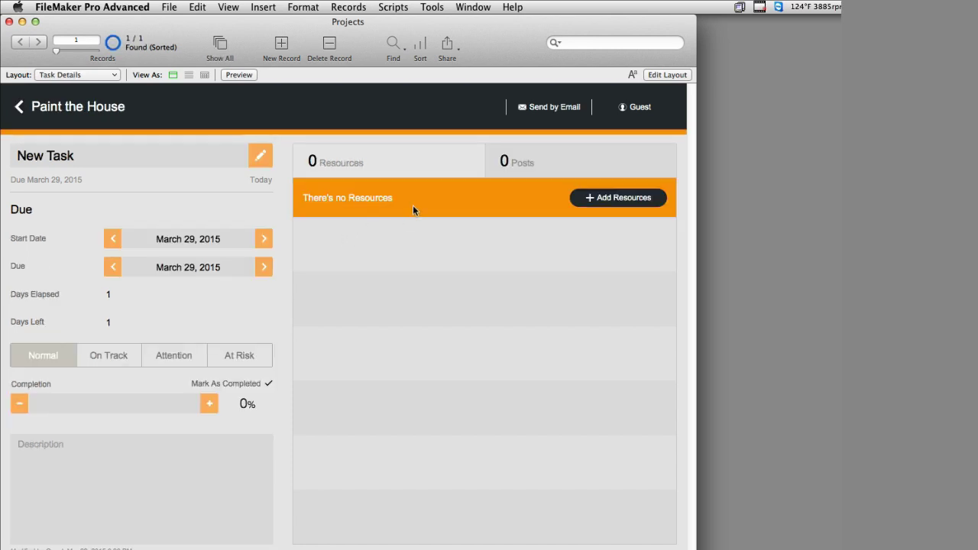
{"action": "left_click", "coordinate": [81, 166]}
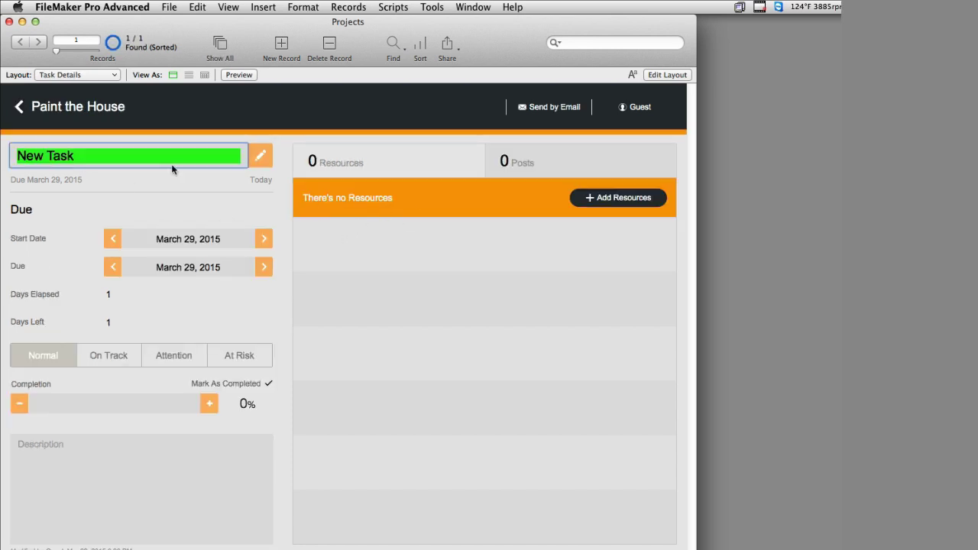
{"action": "type", "text": "Purchase the Paint"}
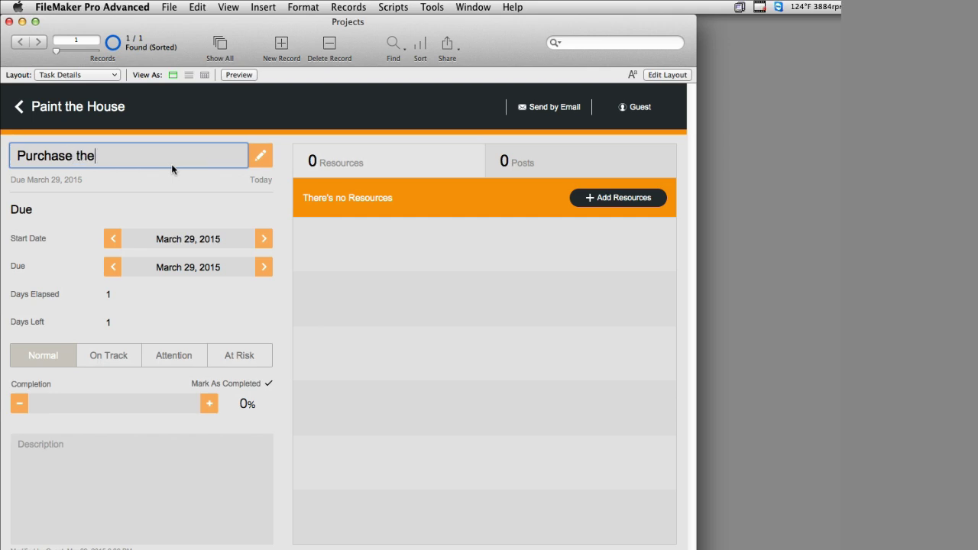
{"action": "left_click", "coordinate": [114, 188]}
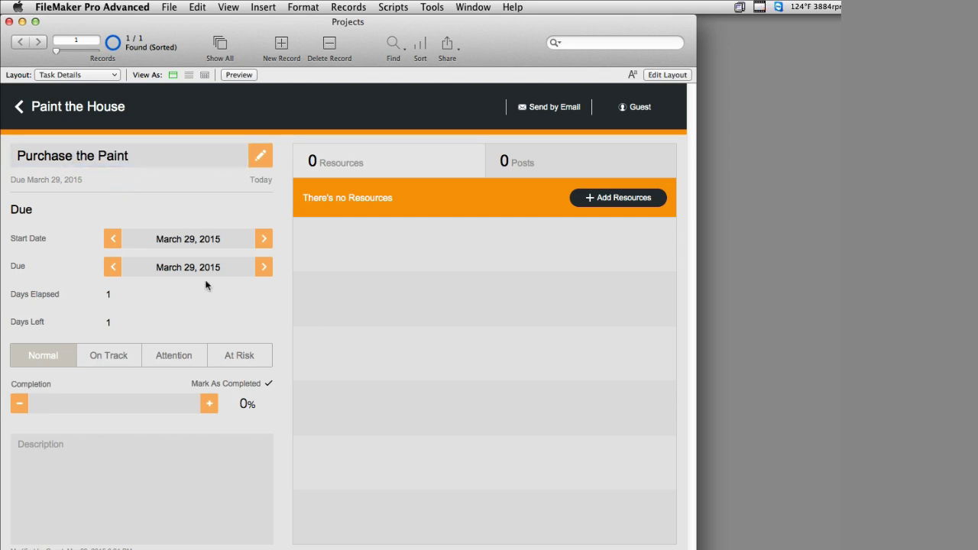
Set the task's due date to April 4, 2015
{"action": "left_click", "coordinate": [267, 272]}
{"action": "left_click", "coordinate": [268, 272]}
{"action": "left_click", "coordinate": [268, 273]}
{"action": "left_click", "coordinate": [267, 273]}
{"action": "left_click", "coordinate": [268, 273]}
{"action": "left_click", "coordinate": [268, 273]}
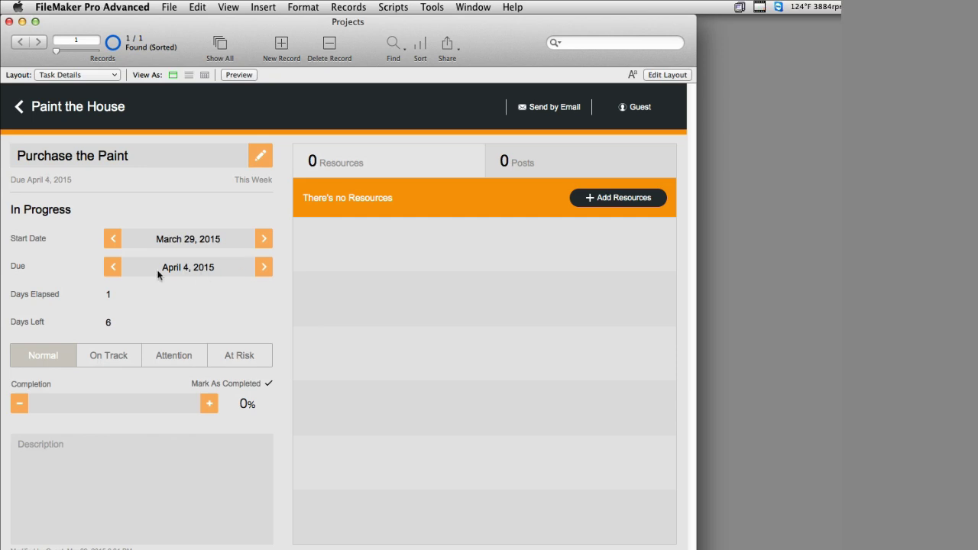
{"action": "left_click", "coordinate": [116, 266]}
{"action": "left_click", "coordinate": [116, 266]}
{"action": "left_click", "coordinate": [116, 266]}
{"action": "left_click", "coordinate": [116, 266]}
{"action": "left_click", "coordinate": [116, 266]}
{"action": "left_click", "coordinate": [264, 271]}
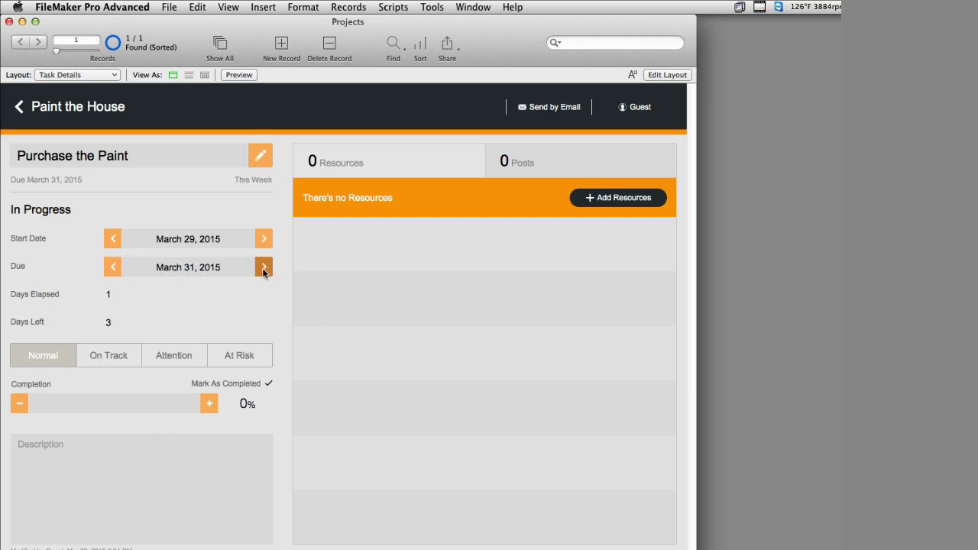
{"action": "left_click", "coordinate": [264, 272]}
{"action": "left_click", "coordinate": [263, 272]}
{"action": "left_click", "coordinate": [264, 271]}
{"action": "left_click", "coordinate": [264, 271]}
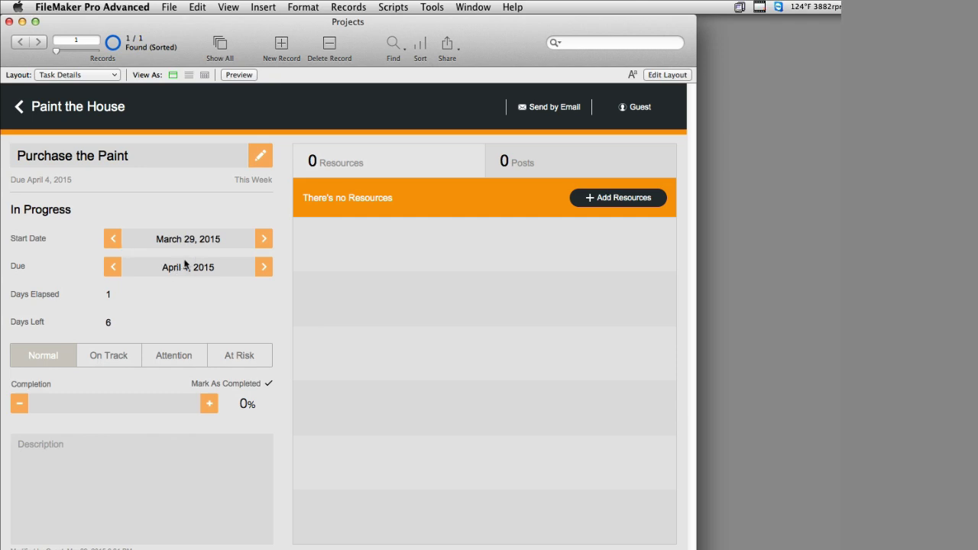
Set the task status to On Track
{"action": "left_click", "coordinate": [100, 355]}
{"action": "left_click", "coordinate": [175, 356]}
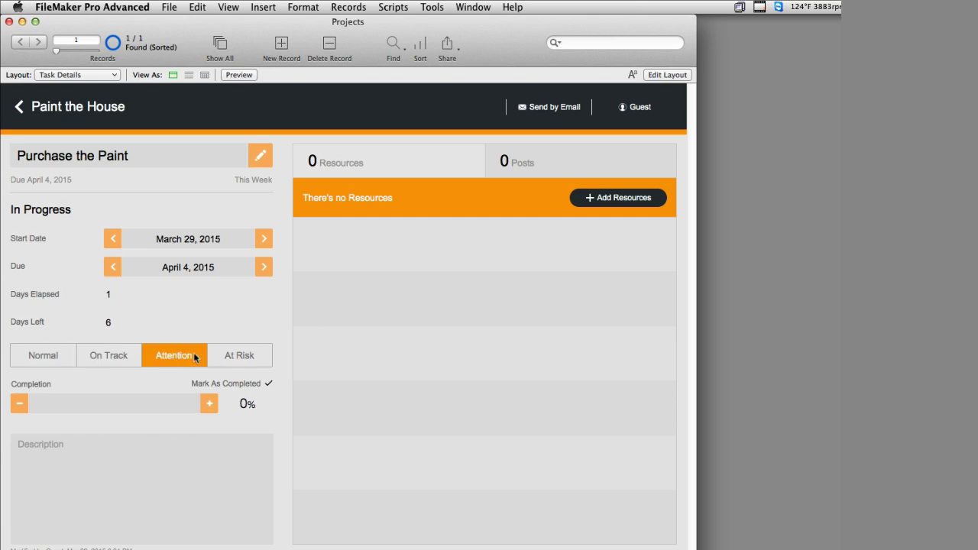
{"action": "left_click", "coordinate": [227, 359]}
{"action": "left_click", "coordinate": [187, 356]}
{"action": "left_click", "coordinate": [117, 361]}
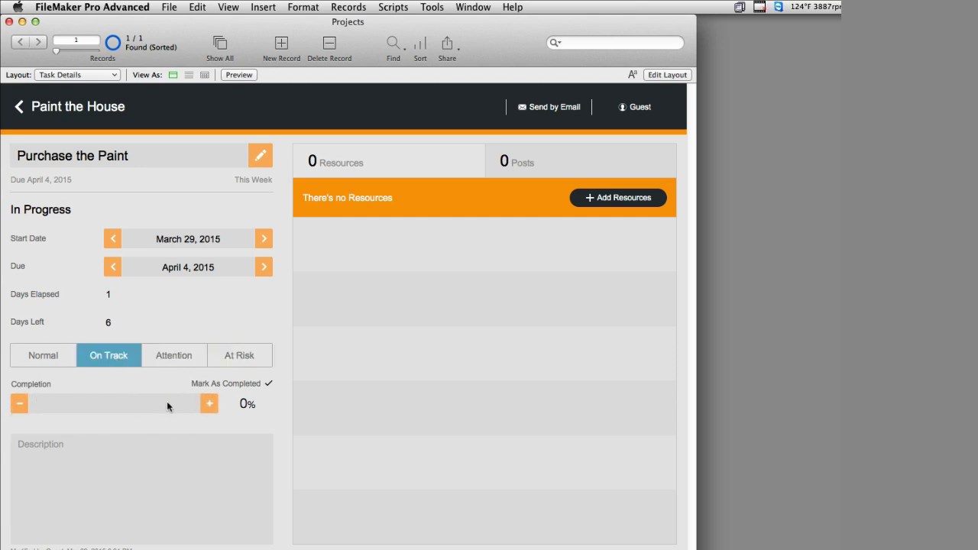
Set completion to 50%, check it in the project overview, and reopen Purchase the Paint
{"action": "left_click", "coordinate": [210, 404]}
{"action": "left_click", "coordinate": [209, 405]}
{"action": "left_click", "coordinate": [209, 405]}
{"action": "left_click", "coordinate": [209, 405]}
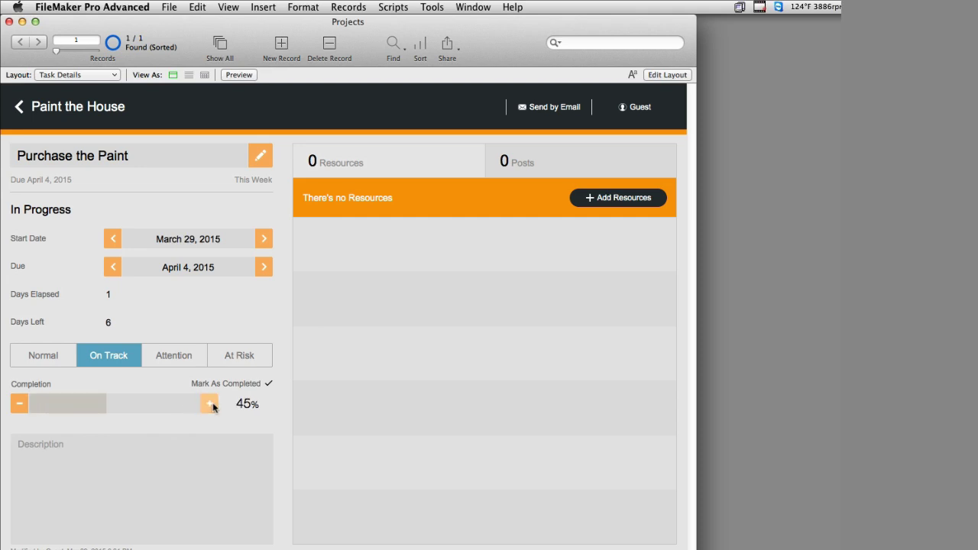
{"action": "left_click", "coordinate": [209, 404]}
{"action": "left_click", "coordinate": [210, 405]}
{"action": "left_click", "coordinate": [19, 404]}
{"action": "left_click", "coordinate": [20, 404]}
{"action": "left_click", "coordinate": [20, 404]}
{"action": "left_click", "coordinate": [20, 404]}
{"action": "left_click", "coordinate": [208, 410]}
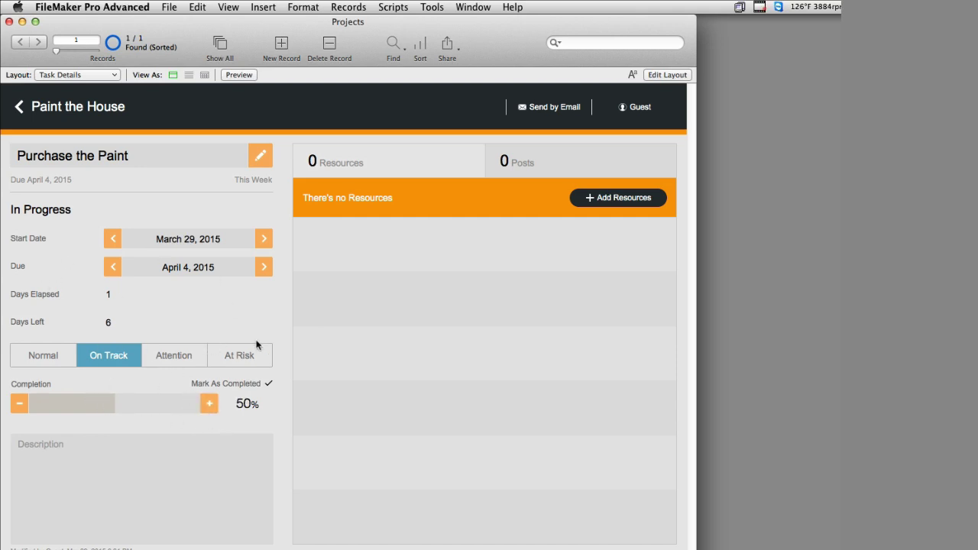
{"action": "left_click", "coordinate": [79, 108]}
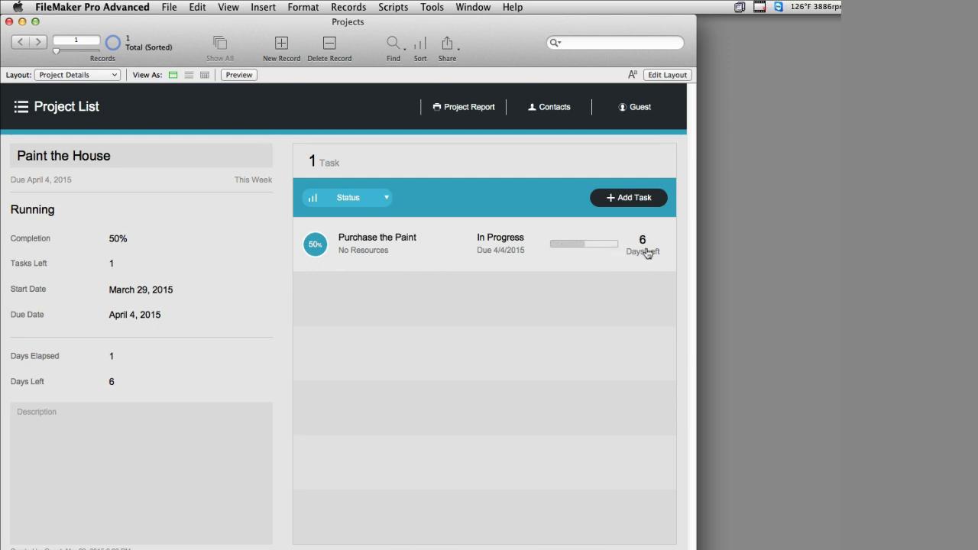
{"action": "left_click", "coordinate": [422, 240]}
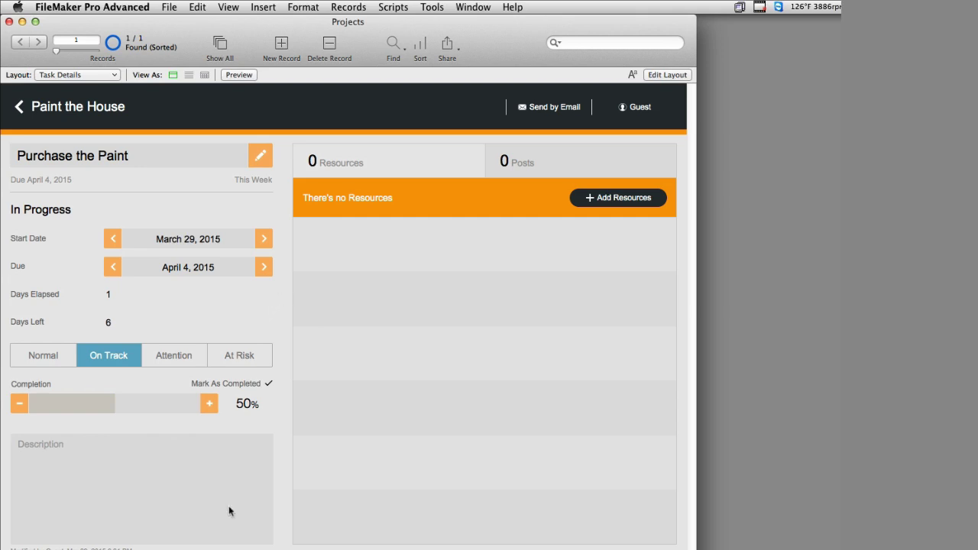
From Add Resources, start a new contact and enter its first and last name
{"action": "left_click", "coordinate": [610, 200]}
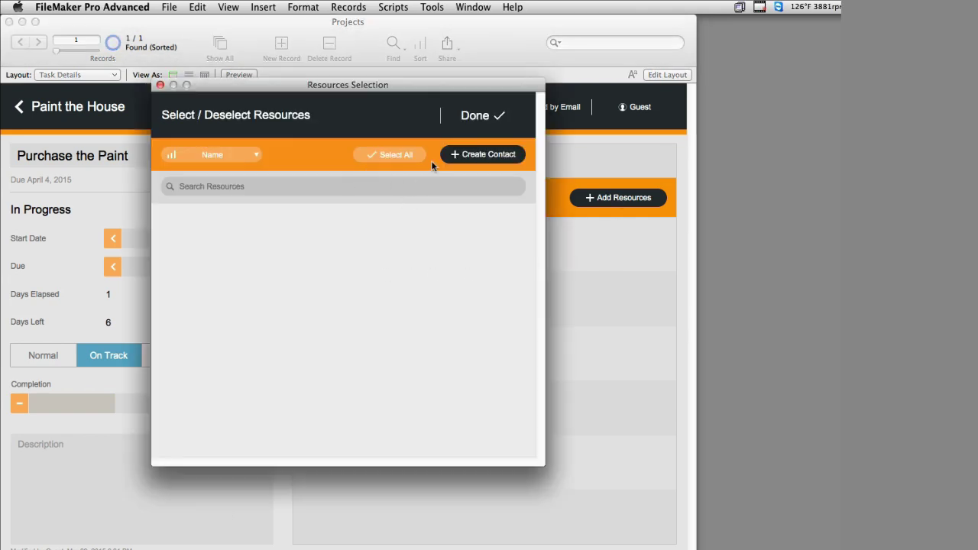
{"action": "left_click", "coordinate": [489, 156]}
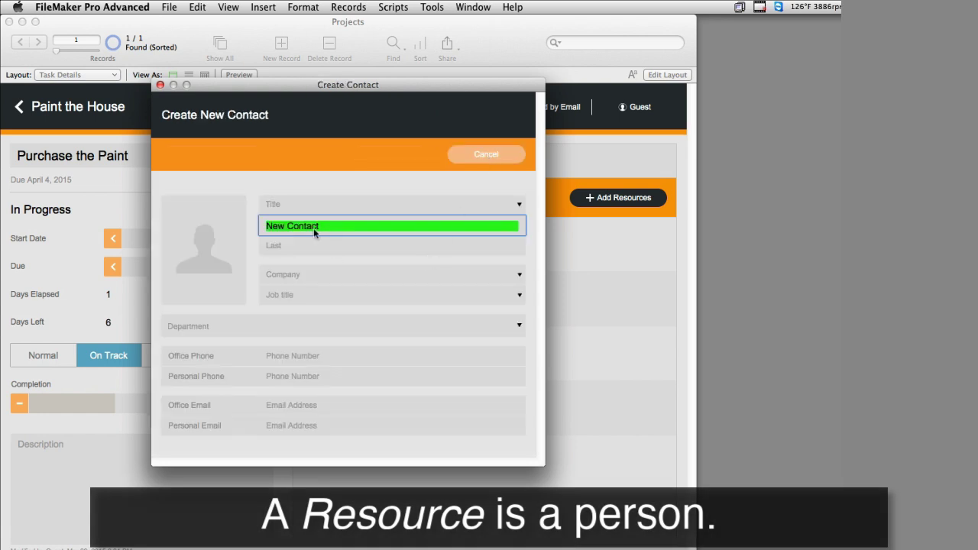
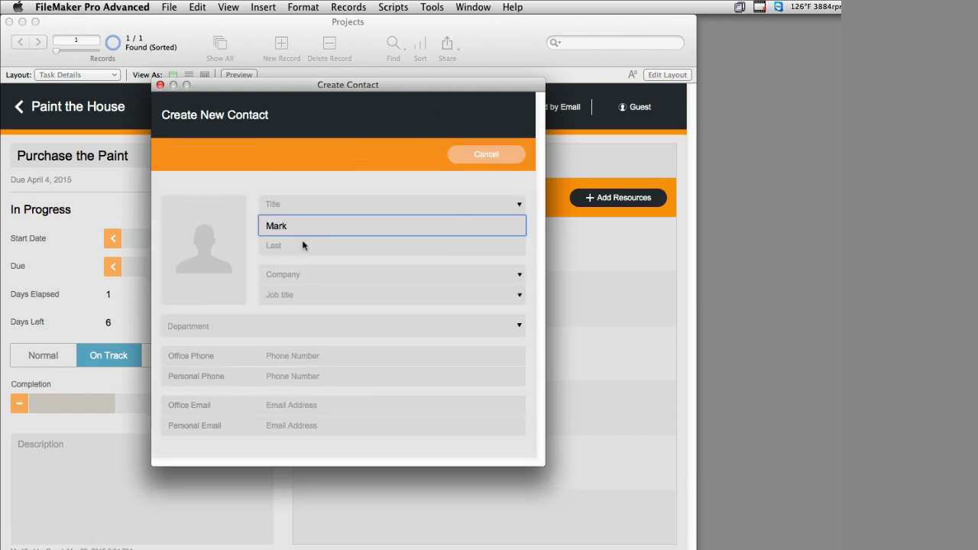
{"action": "left_click", "coordinate": [303, 245]}
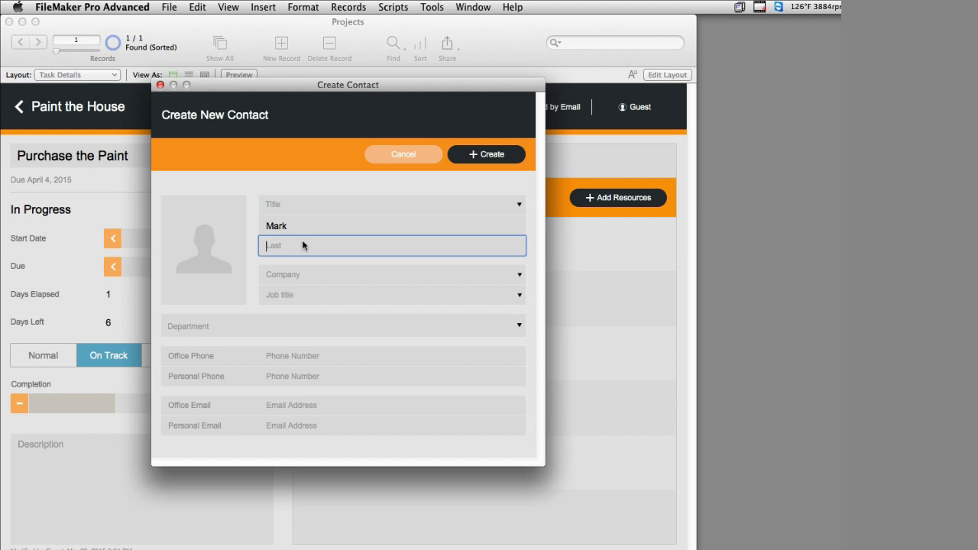
{"action": "left_click", "coordinate": [252, 269]}
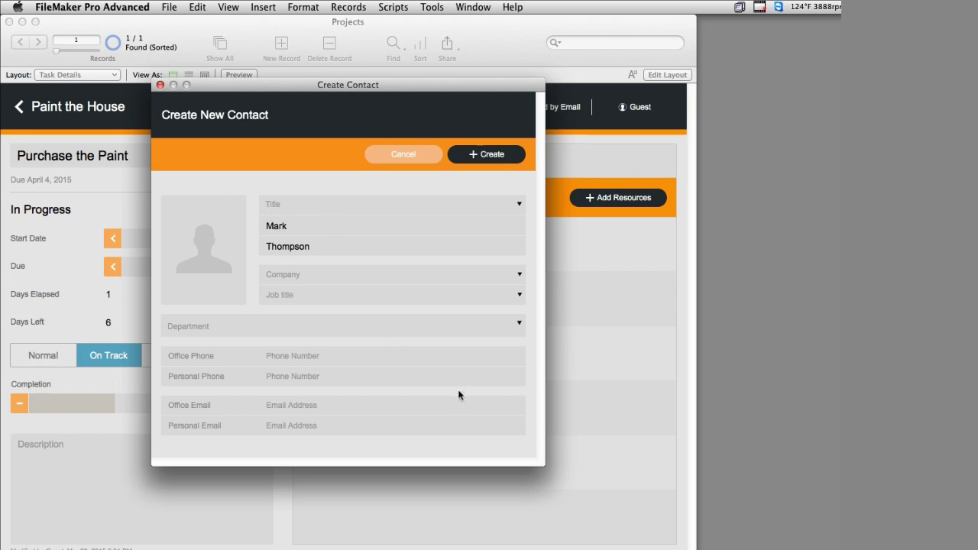
Drop a portrait photo onto the contact's picture box and create the contact
{"action": "key", "text": "super+Tab"}
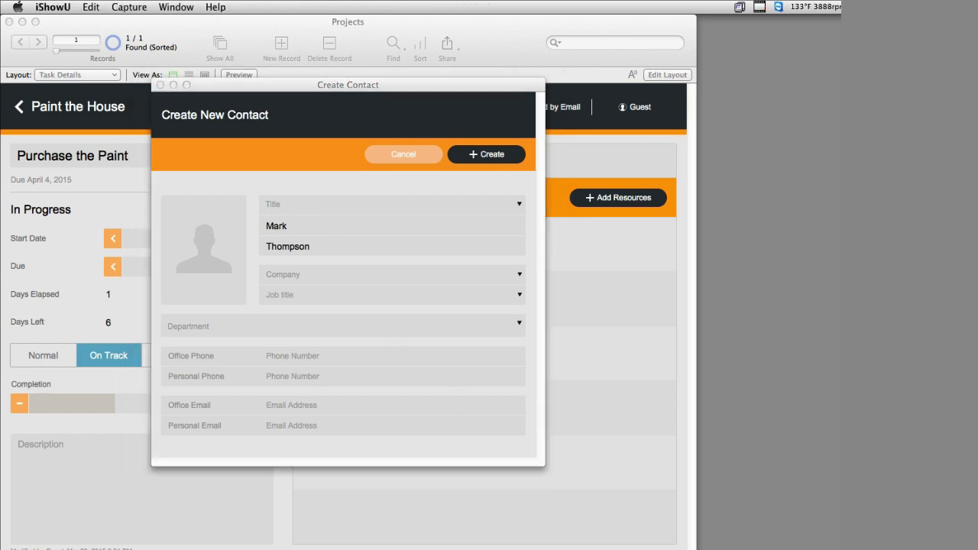
{"action": "left_click_drag", "start_coordinate": [734, 417], "coordinate": [203, 252]}
{"action": "left_click", "coordinate": [290, 193]}
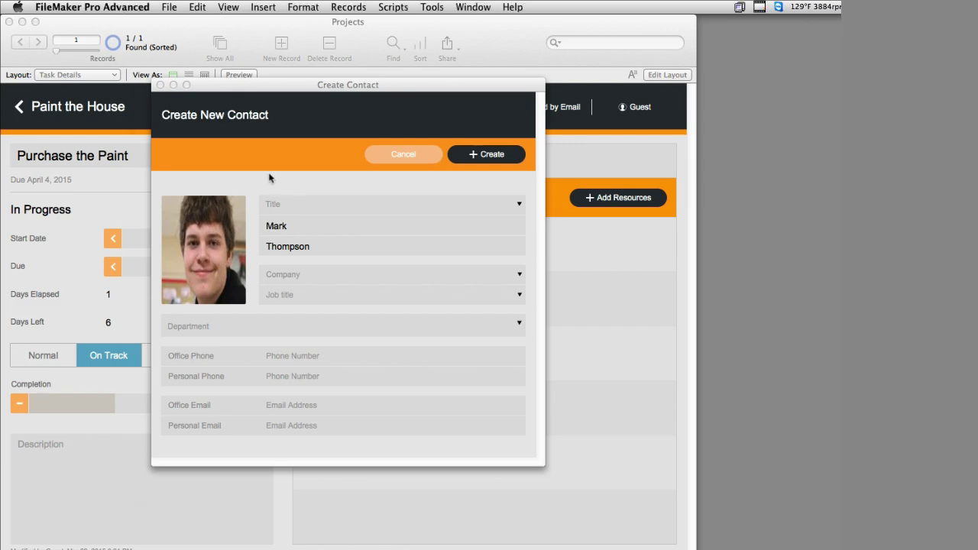
{"action": "left_click", "coordinate": [492, 156]}
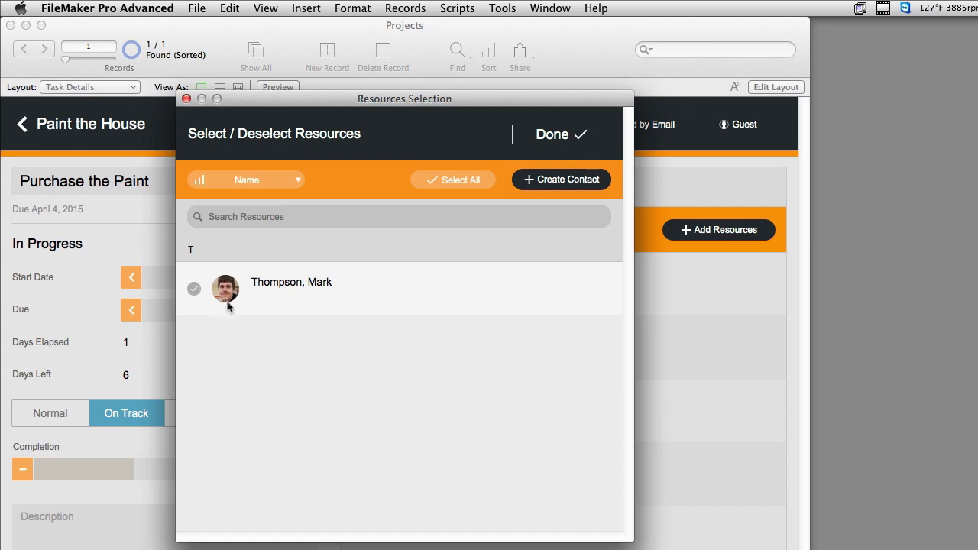
Check the new contact as the task's resource, confirm, and return to Paint the House
{"action": "left_click", "coordinate": [224, 293]}
{"action": "left_click", "coordinate": [549, 134]}
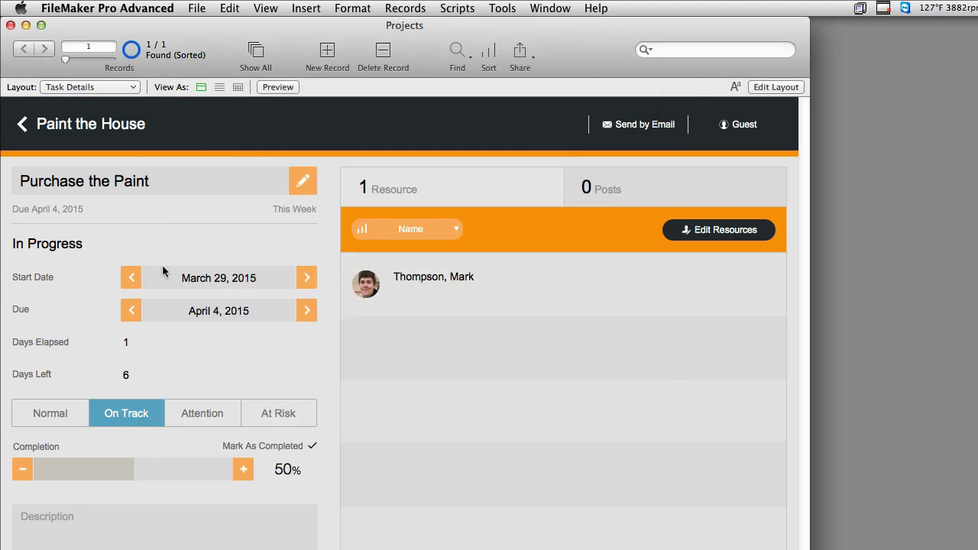
{"action": "left_click", "coordinate": [128, 132]}
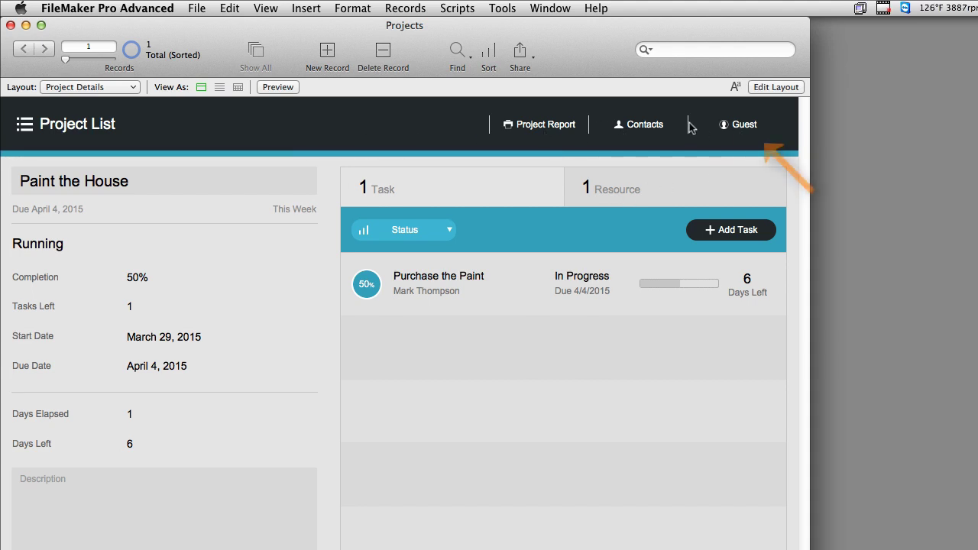
From the Login list, start a new contact and enter its first and last name
{"action": "left_click", "coordinate": [741, 125]}
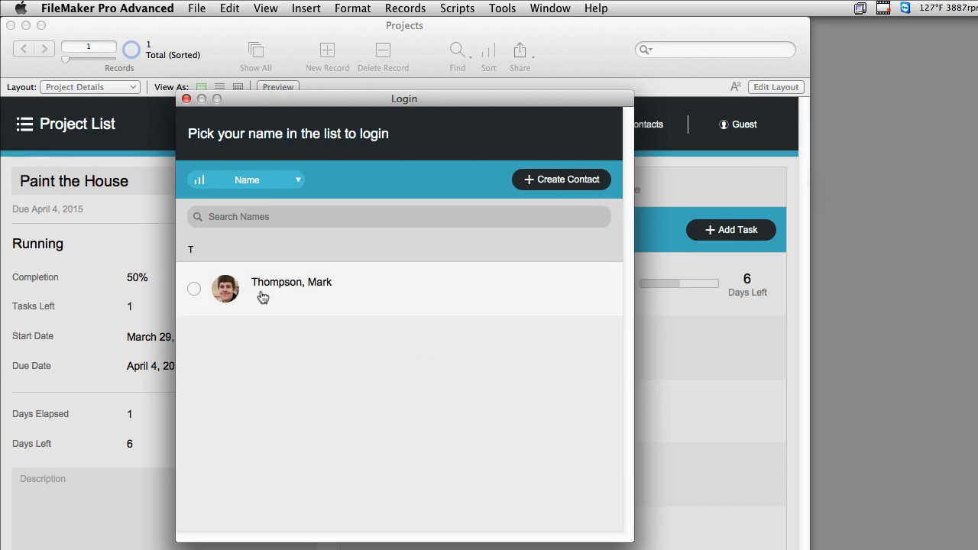
{"action": "left_click", "coordinate": [570, 185]}
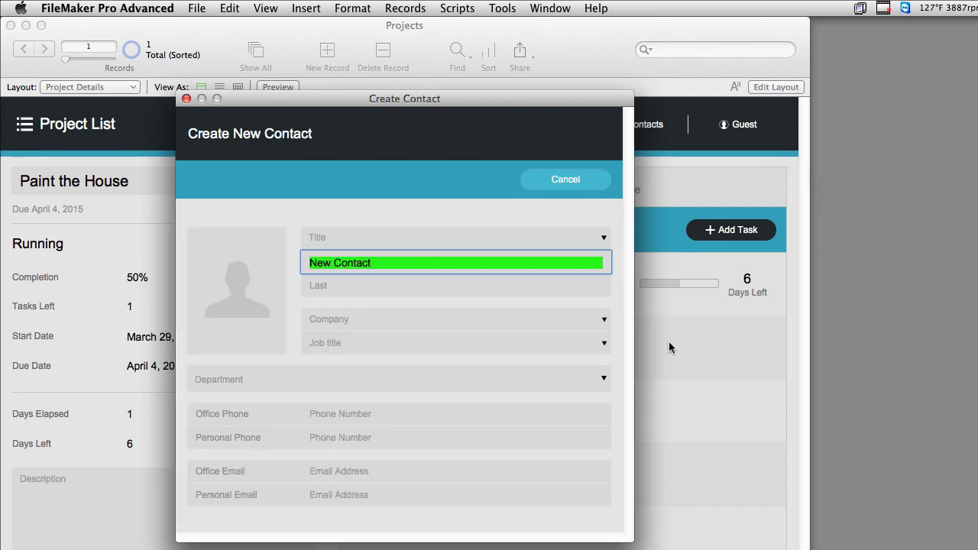
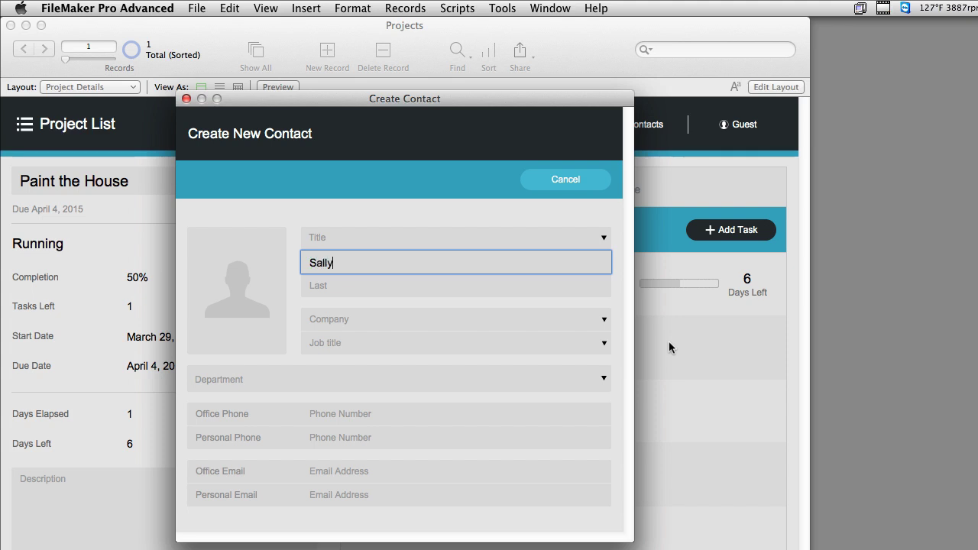
{"action": "key", "text": "Tab"}
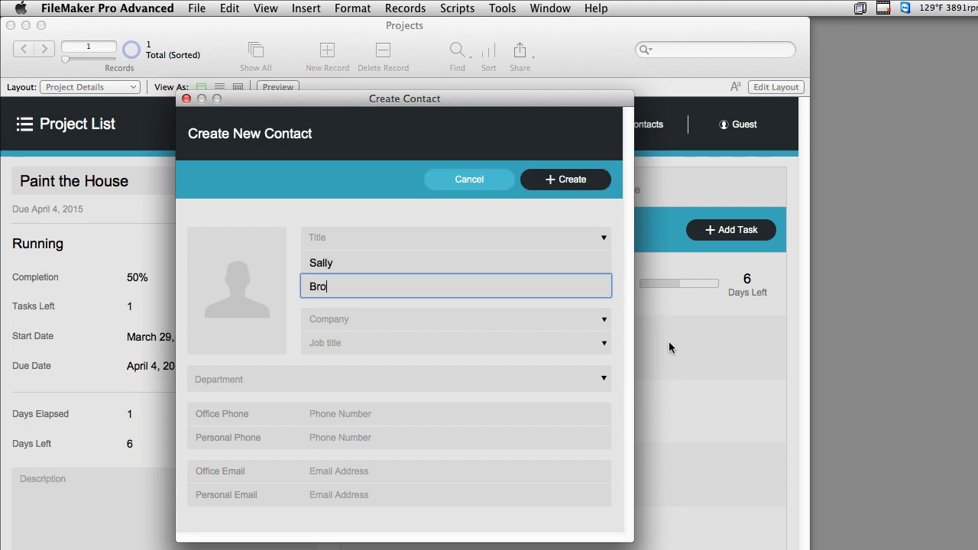
{"action": "left_click", "coordinate": [464, 215]}
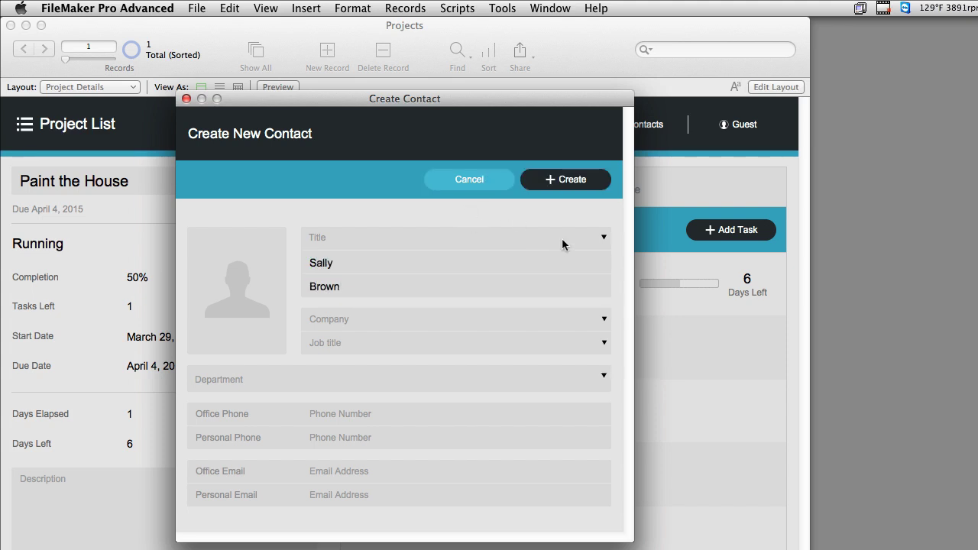
Add a portrait photo, create the contact, and log in as it
{"action": "left_click_drag", "start_coordinate": [600, 413], "coordinate": [249, 321]}
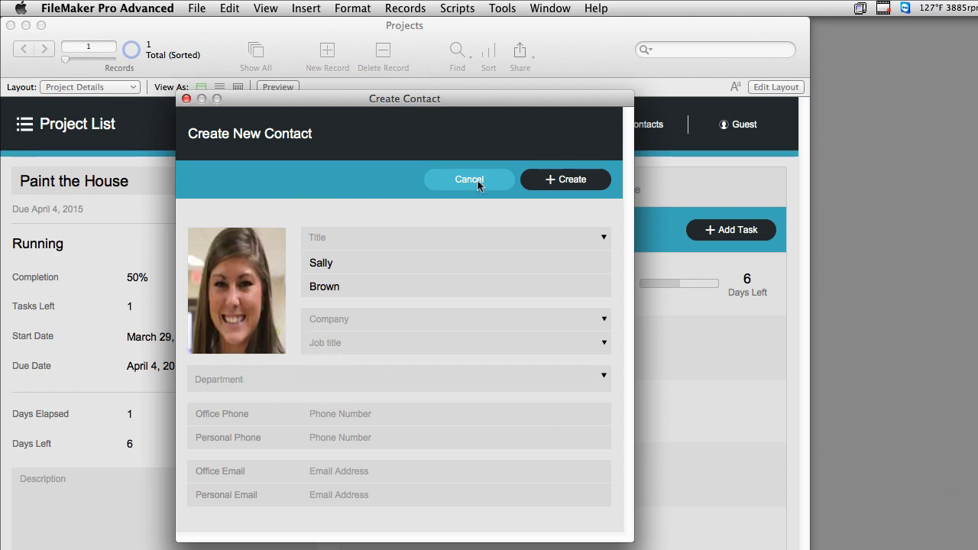
{"action": "left_click", "coordinate": [566, 183]}
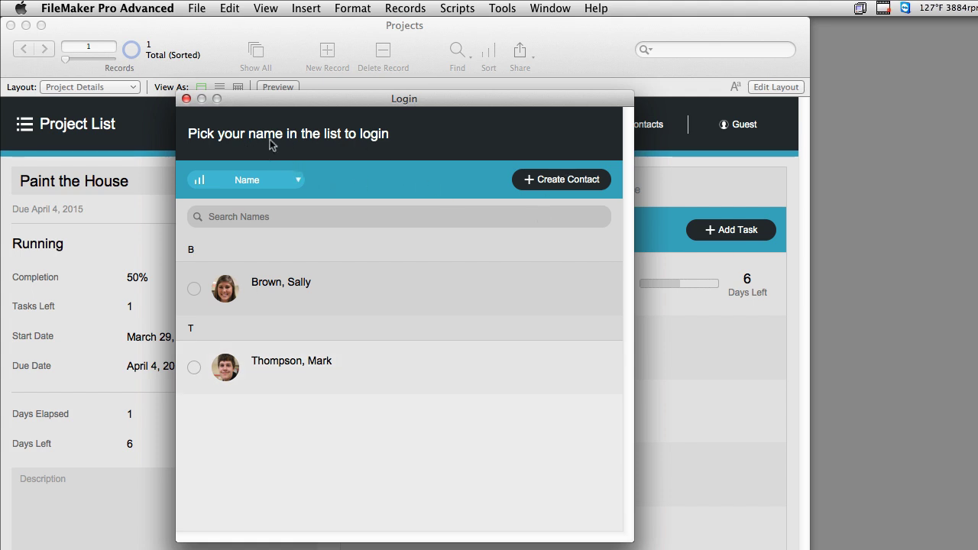
{"action": "left_click", "coordinate": [280, 285]}
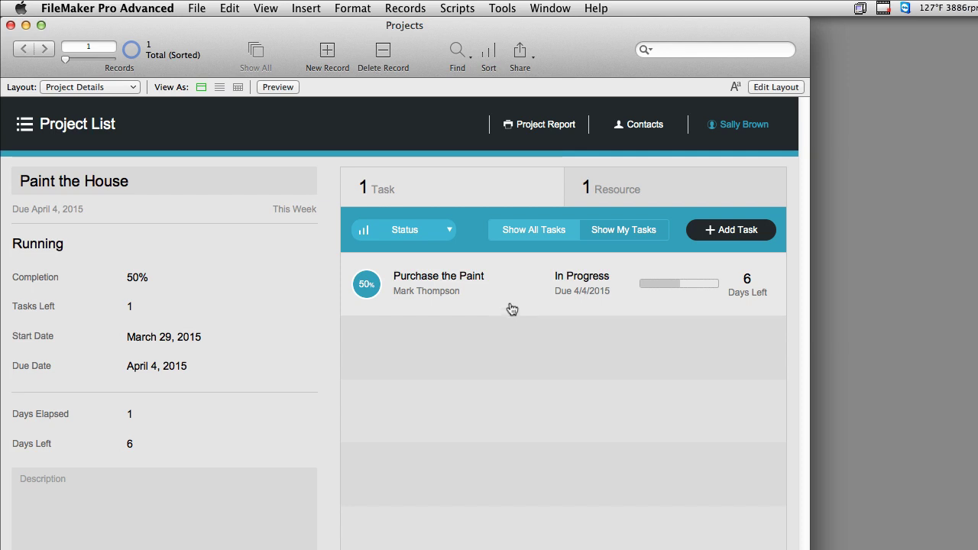
Switch to the other user and back to the new contact, then open Purchase the Paint's details
{"action": "left_click", "coordinate": [745, 125]}
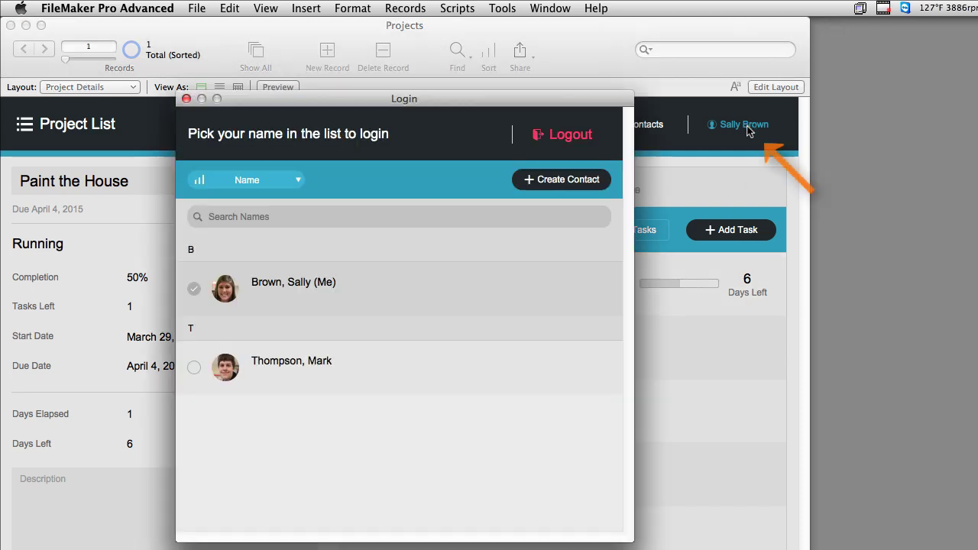
{"action": "left_click", "coordinate": [298, 363]}
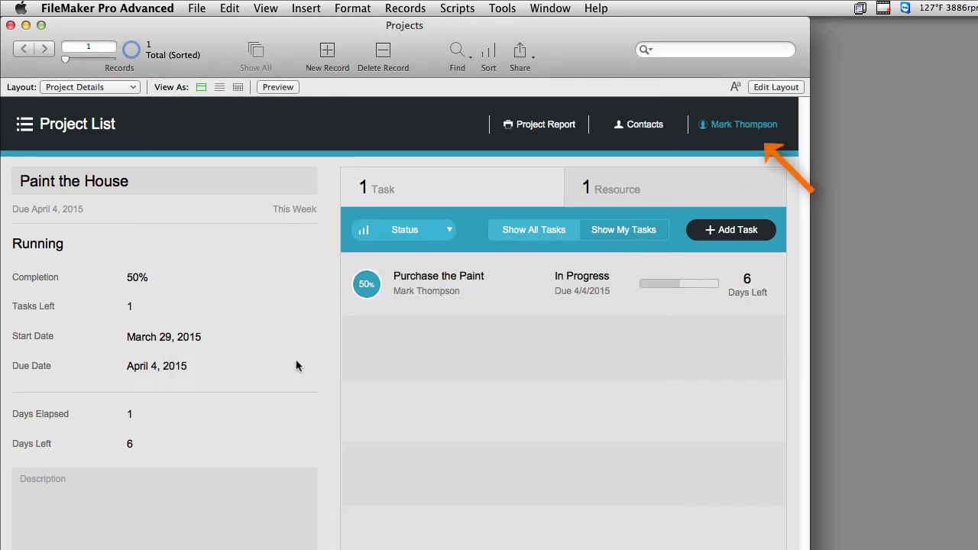
{"action": "left_click", "coordinate": [761, 125]}
{"action": "left_click", "coordinate": [316, 295]}
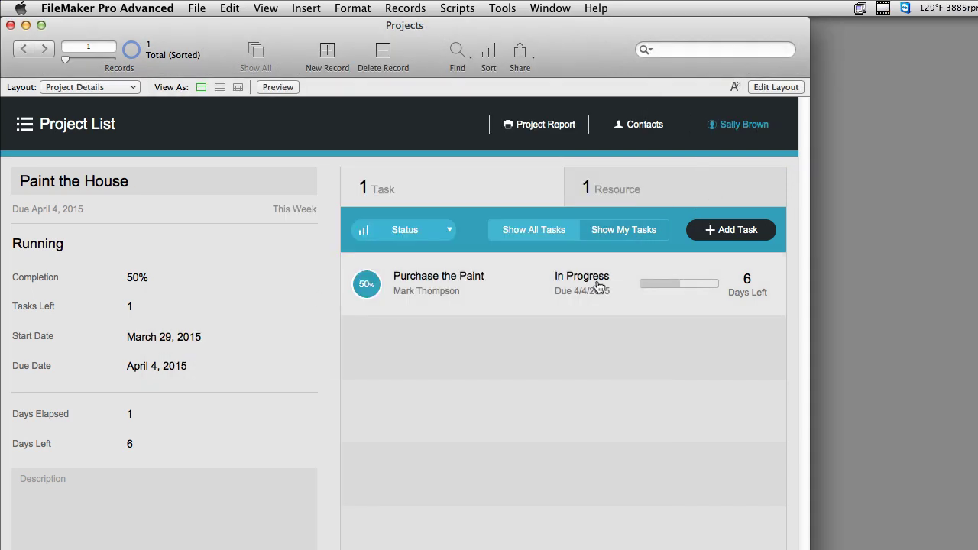
{"action": "left_click", "coordinate": [512, 304]}
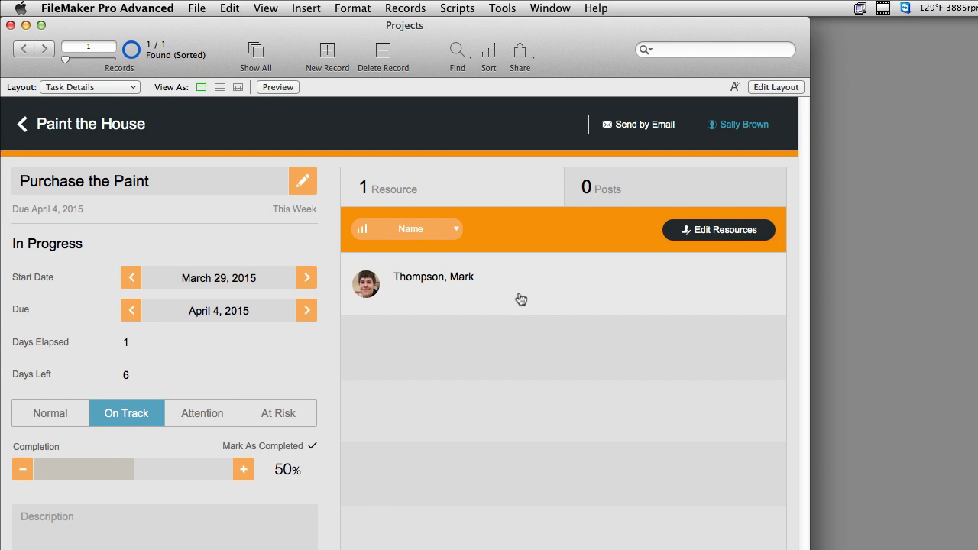
Post 'Paint is to Expensive at Home Depot' on the task, then bring up the login list
{"action": "left_click", "coordinate": [599, 186]}
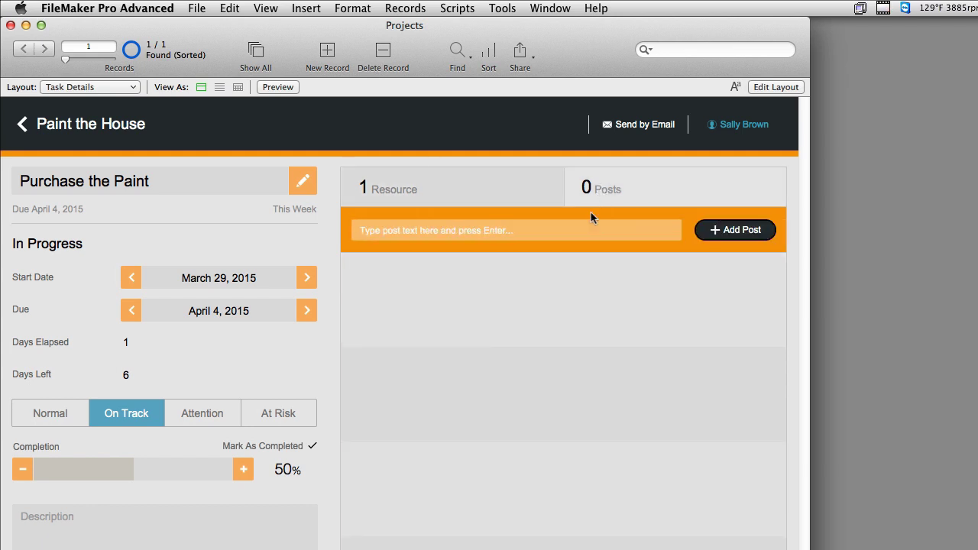
{"action": "left_click", "coordinate": [516, 234]}
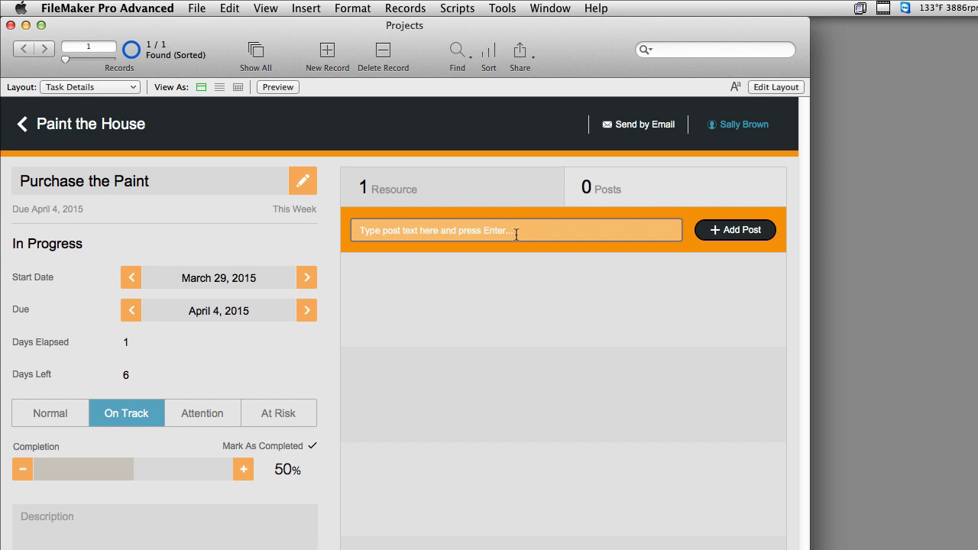
{"action": "type", "text": "Pai"}
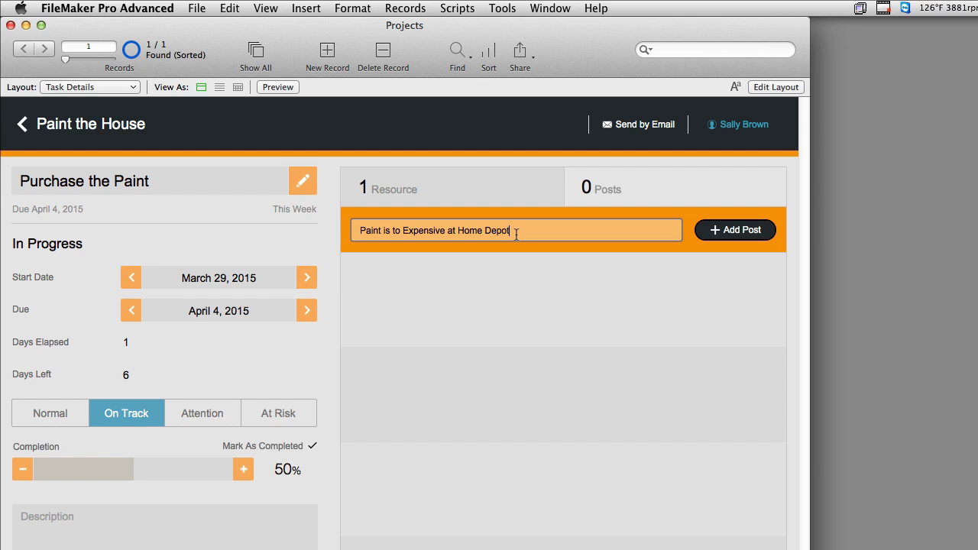
{"action": "left_click", "coordinate": [757, 234]}
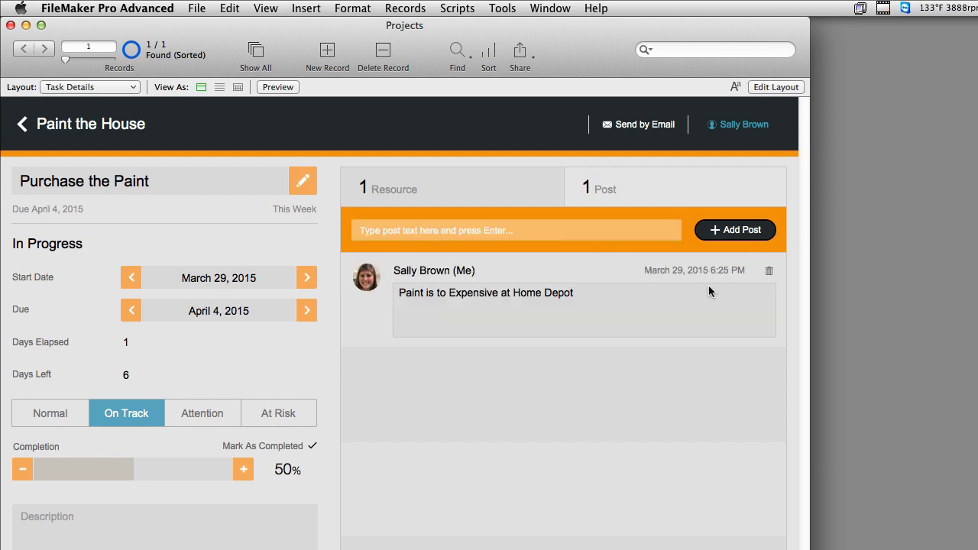
{"action": "left_click", "coordinate": [747, 128]}
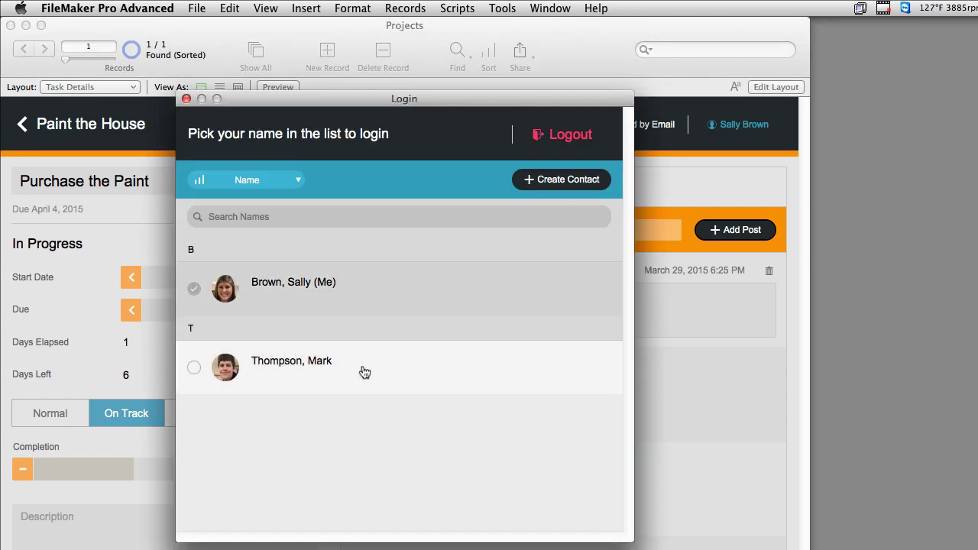
As the other team member, post the reply 'I'll check out at Lowe's' and return to Paint the House
{"action": "left_click", "coordinate": [365, 372]}
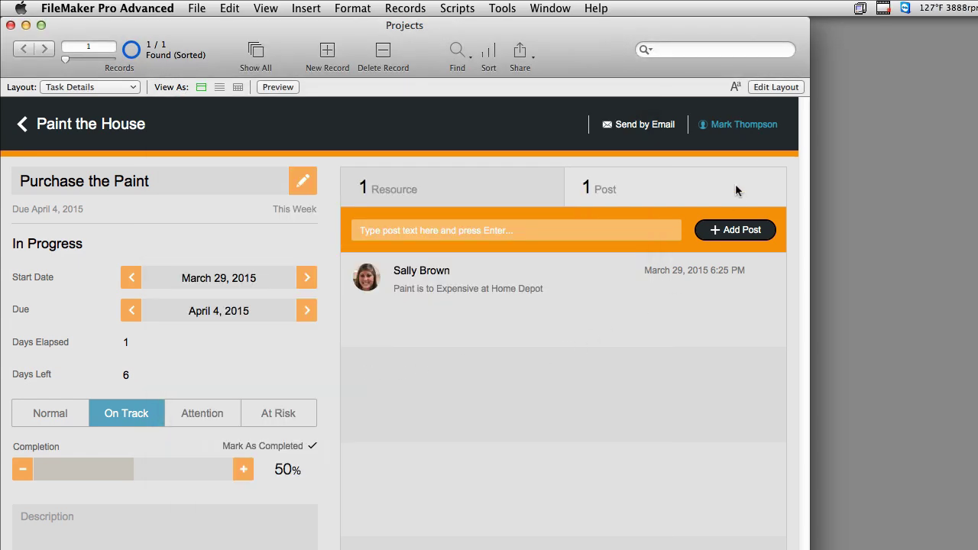
{"action": "left_click", "coordinate": [409, 231]}
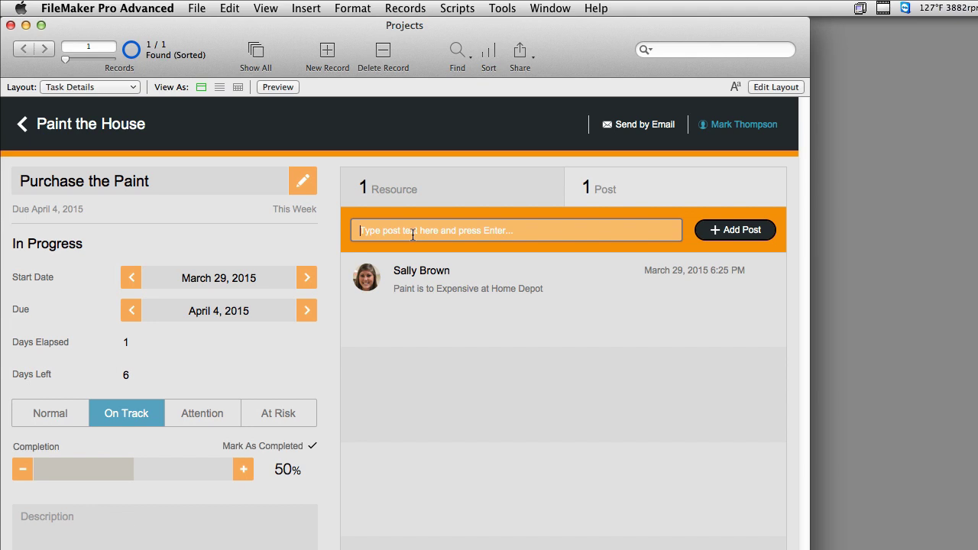
{"action": "type", "text": "T"}
{"action": "key", "text": "BackSpace"}
{"action": "type", "text": "I'll check out at Lowe's"}
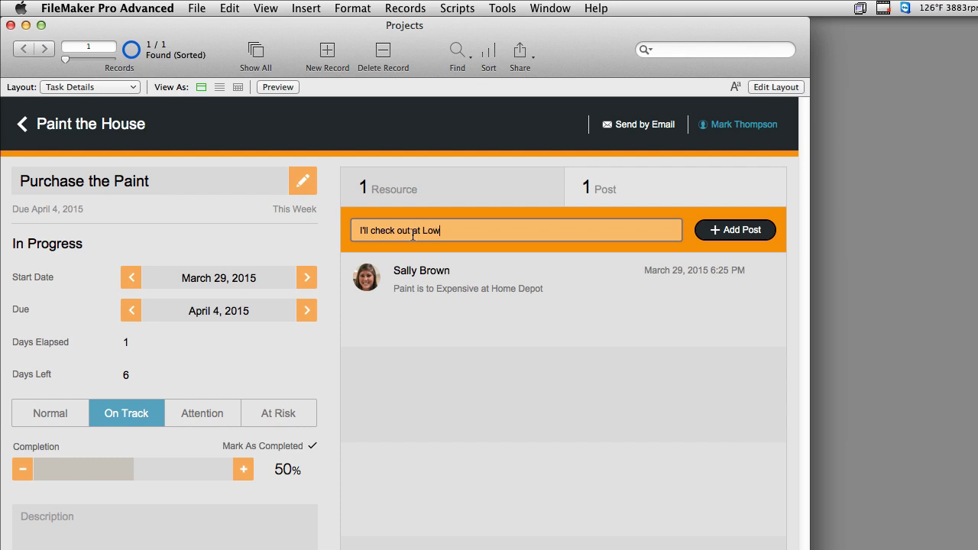
{"action": "left_click", "coordinate": [734, 230]}
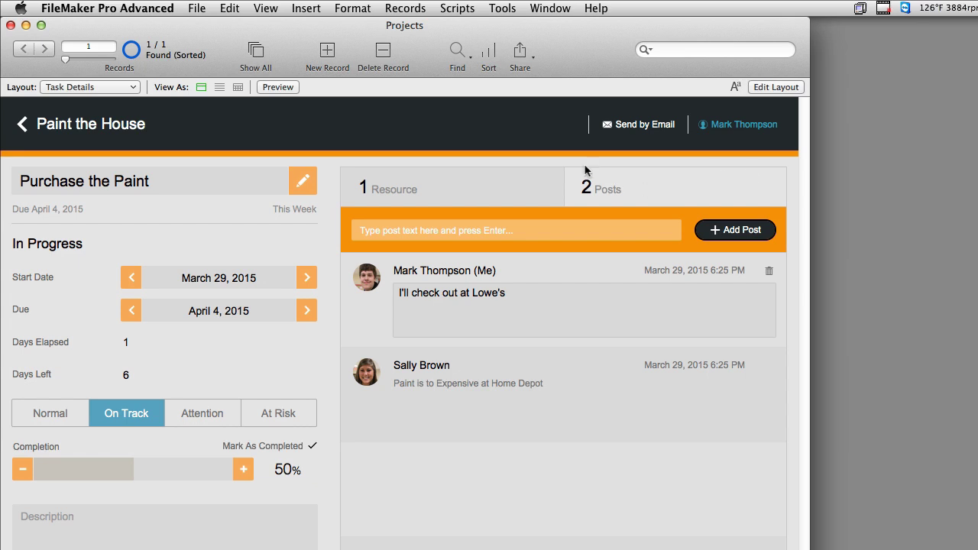
{"action": "left_click", "coordinate": [77, 126]}
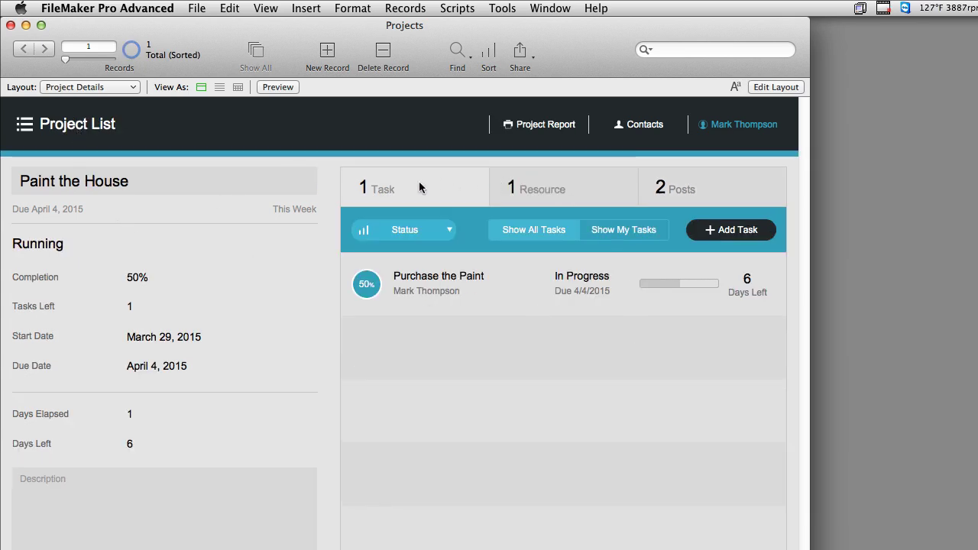
{"action": "left_click", "coordinate": [552, 186]}
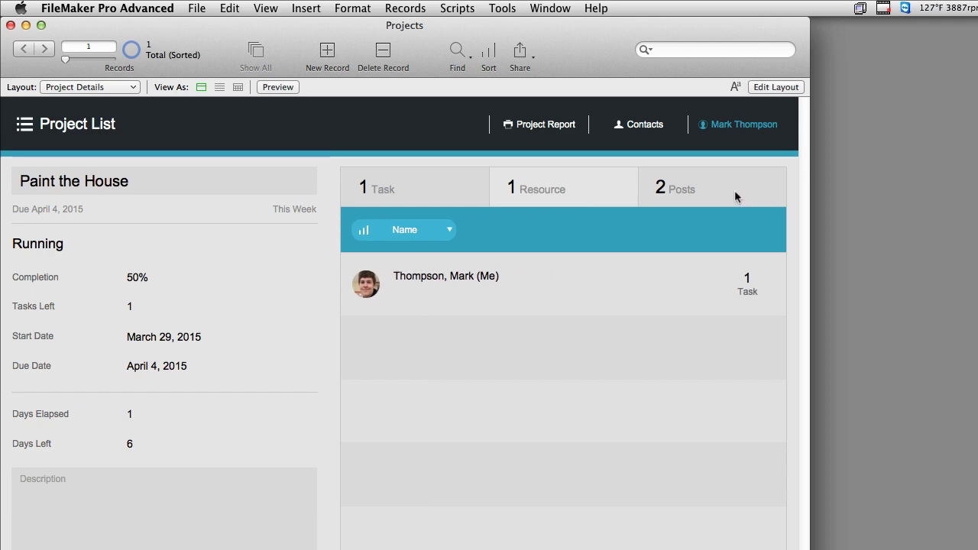
{"action": "left_click", "coordinate": [735, 191]}
{"action": "left_click", "coordinate": [585, 191]}
{"action": "left_click", "coordinate": [418, 192]}
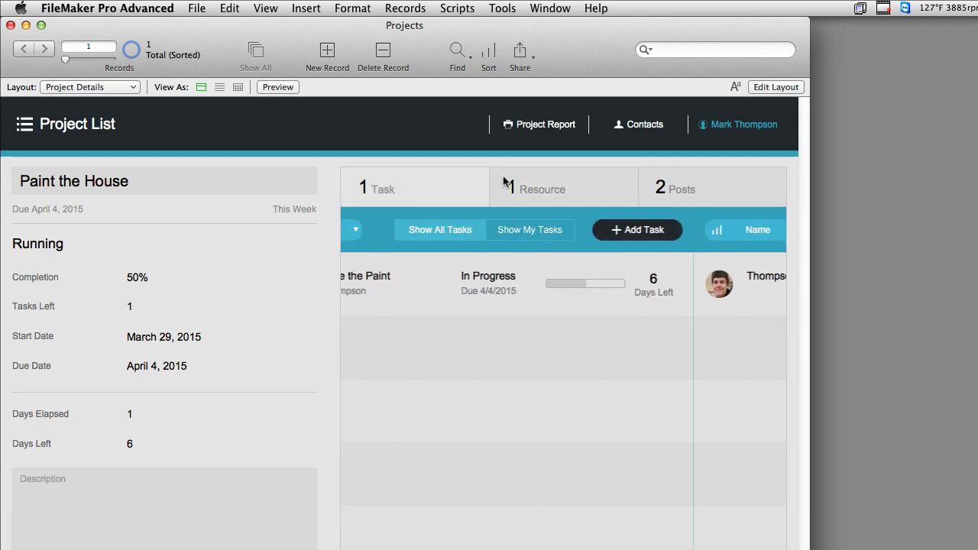
{"action": "left_click", "coordinate": [503, 177]}
{"action": "left_click", "coordinate": [680, 192]}
{"action": "left_click", "coordinate": [430, 192]}
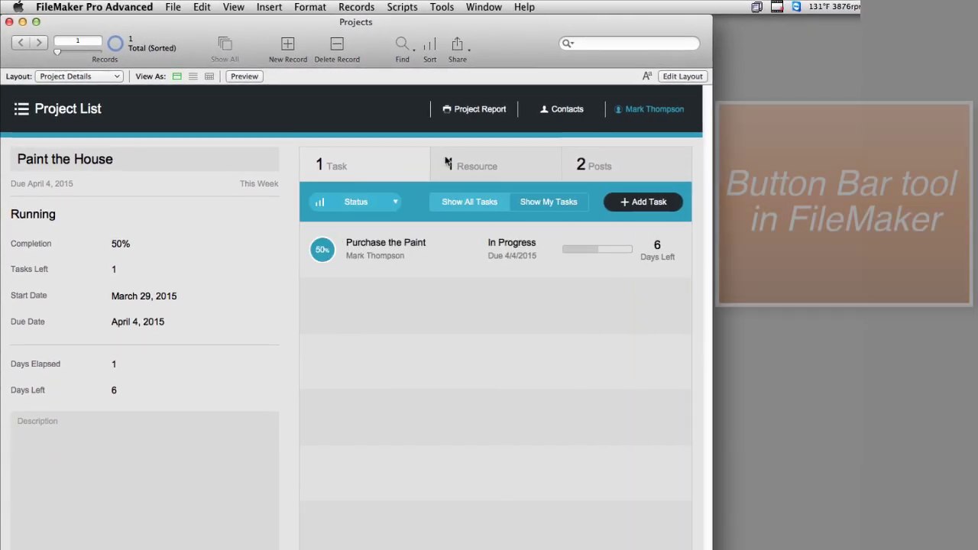
{"action": "left_click", "coordinate": [457, 162]}
{"action": "left_click", "coordinate": [612, 167]}
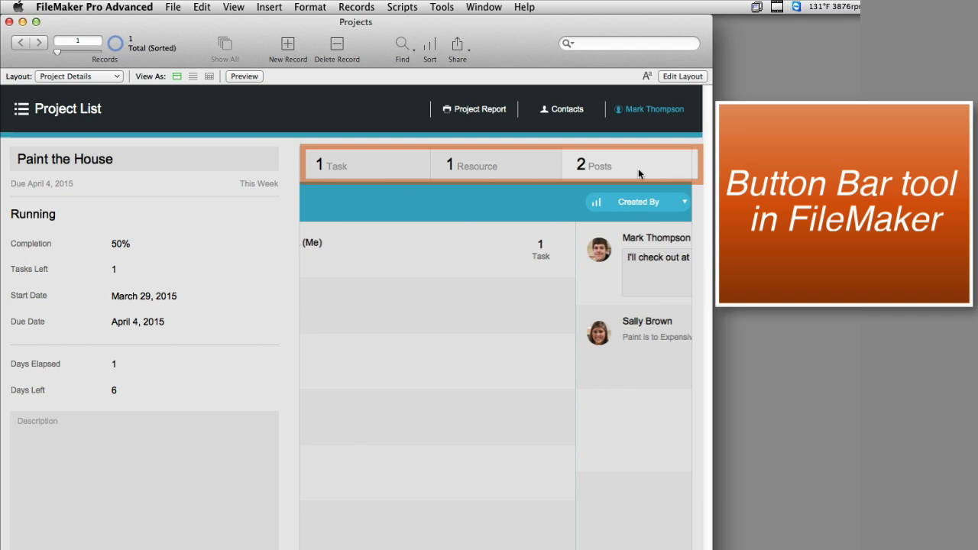
{"action": "left_click", "coordinate": [510, 171]}
{"action": "left_click", "coordinate": [386, 162]}
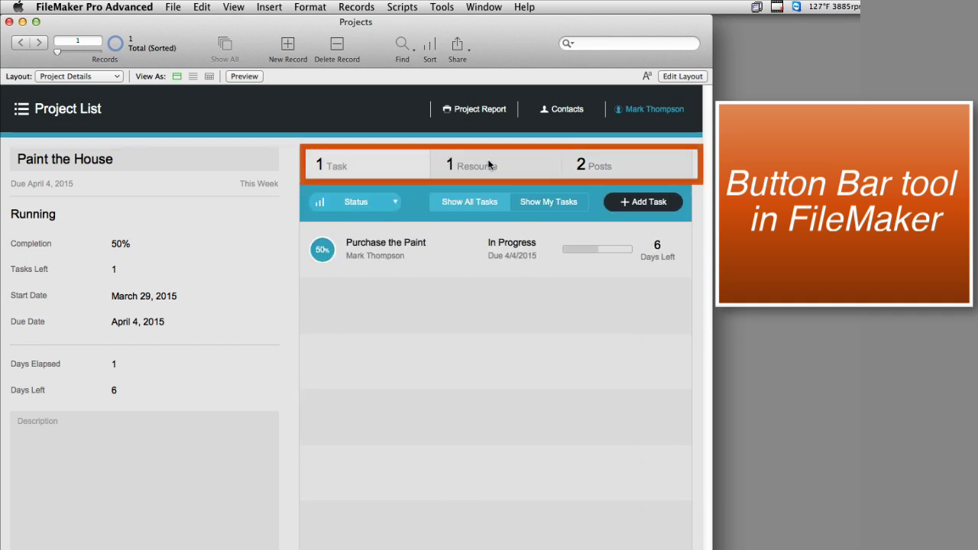
{"action": "left_click", "coordinate": [464, 159]}
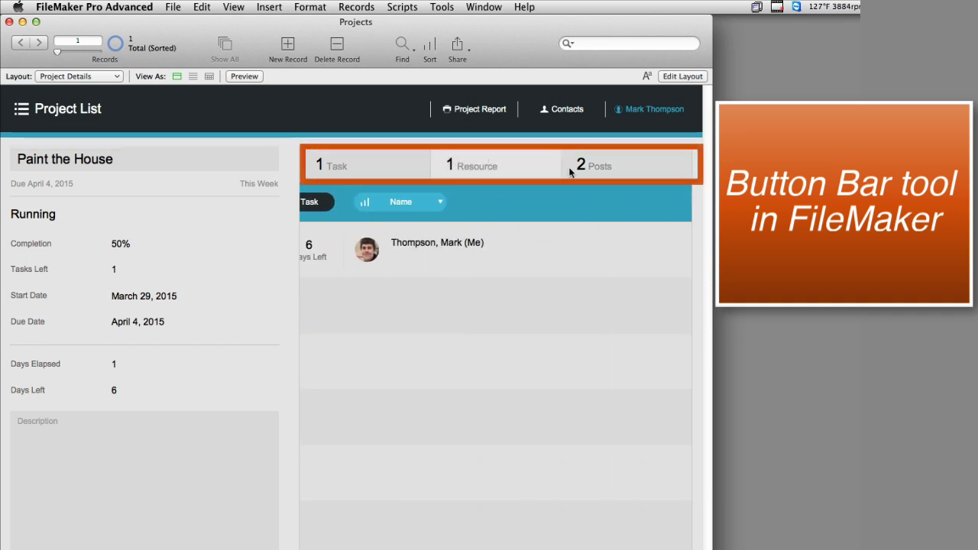
{"action": "left_click", "coordinate": [584, 164]}
{"action": "left_click", "coordinate": [509, 171]}
{"action": "left_click", "coordinate": [376, 163]}
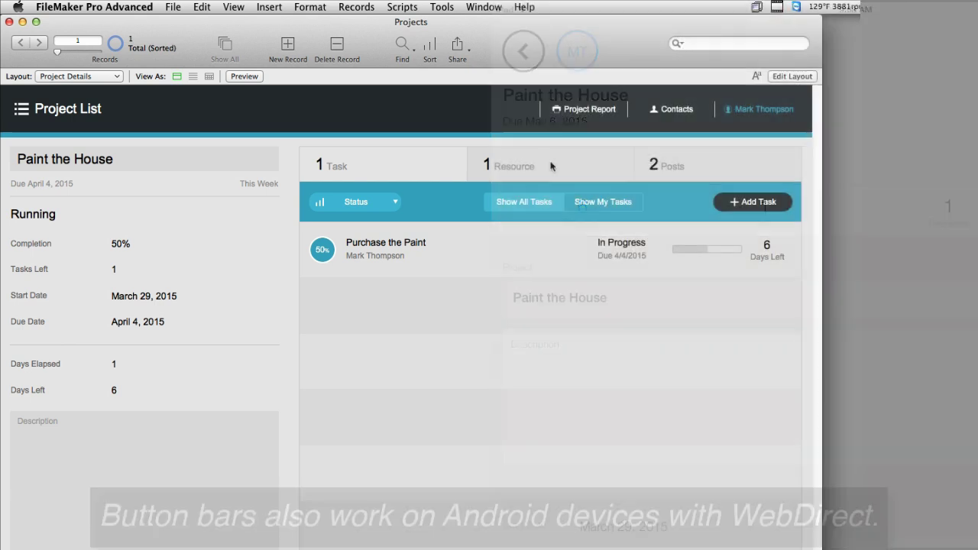
Switch the project's button bar to the Resource view
{"action": "left_click", "coordinate": [558, 162]}
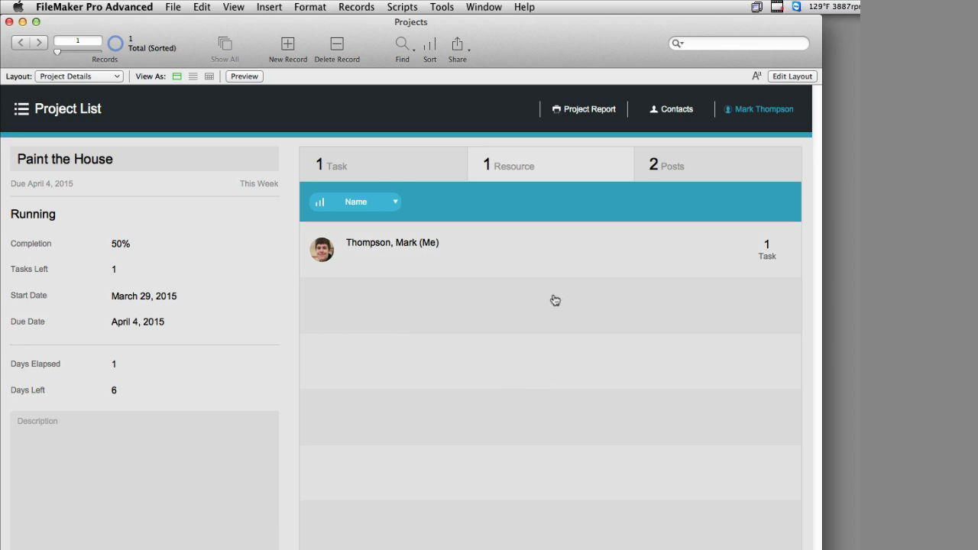
Cycle through the Posts, Resource and Task lists, then open Purchase the Paint's Task Details
{"action": "left_click", "coordinate": [730, 164]}
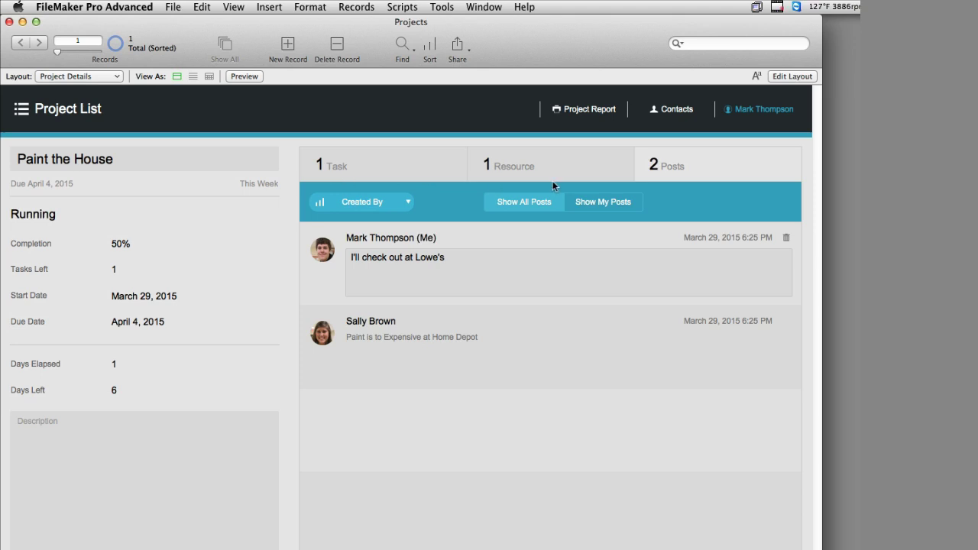
{"action": "left_click", "coordinate": [600, 168]}
{"action": "left_click", "coordinate": [415, 169]}
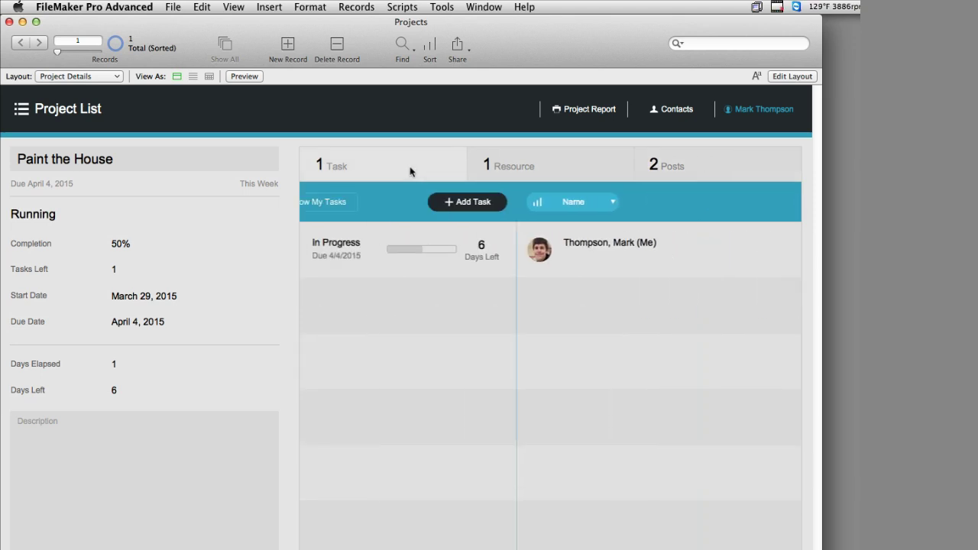
{"action": "left_click", "coordinate": [612, 174]}
{"action": "left_click", "coordinate": [696, 164]}
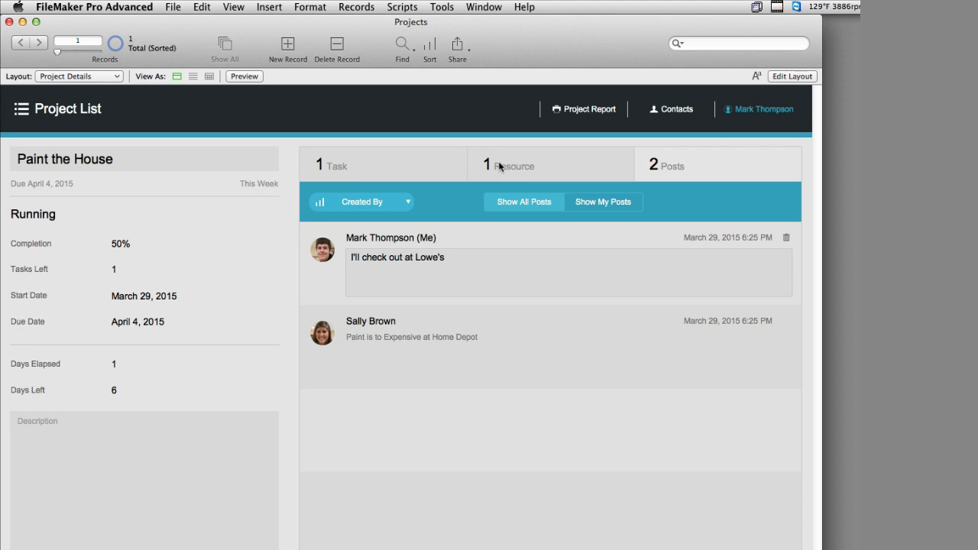
{"action": "left_click", "coordinate": [413, 160]}
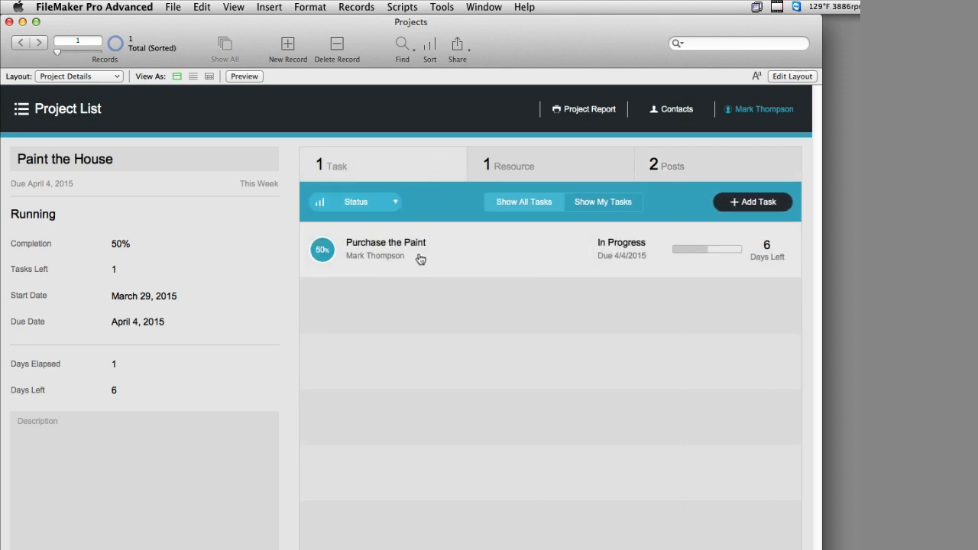
{"action": "left_click", "coordinate": [420, 257]}
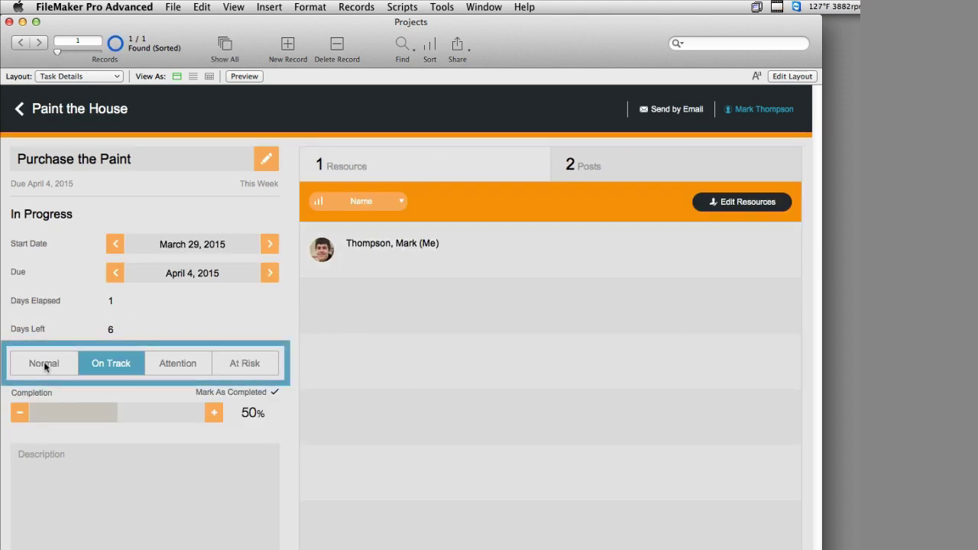
Cycle Purchase the Paint through Normal, On Track, Attention and At Risk, finishing on At Risk
{"action": "left_click", "coordinate": [103, 366]}
{"action": "left_click", "coordinate": [183, 365]}
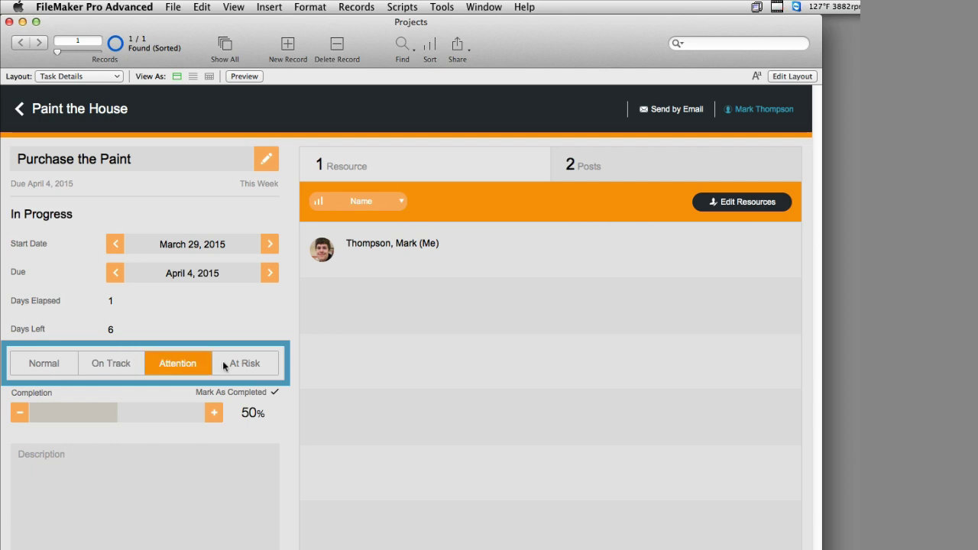
{"action": "left_click", "coordinate": [234, 365]}
{"action": "left_click", "coordinate": [172, 365]}
{"action": "left_click", "coordinate": [117, 367]}
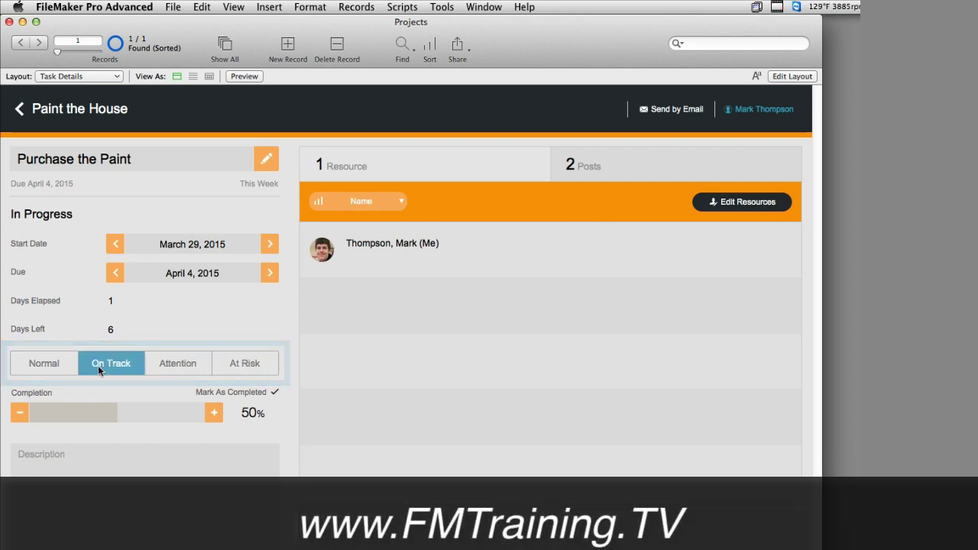
{"action": "left_click", "coordinate": [76, 366]}
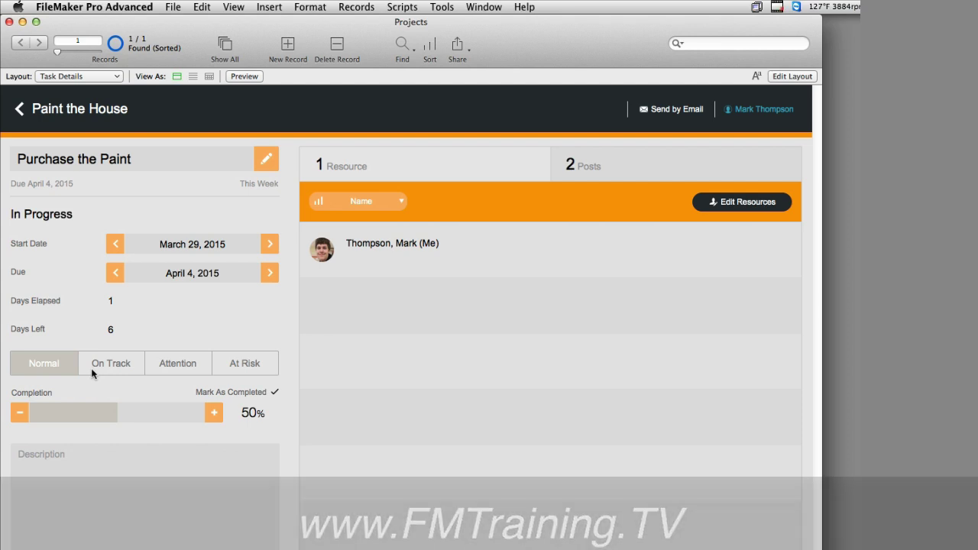
{"action": "left_click", "coordinate": [115, 371]}
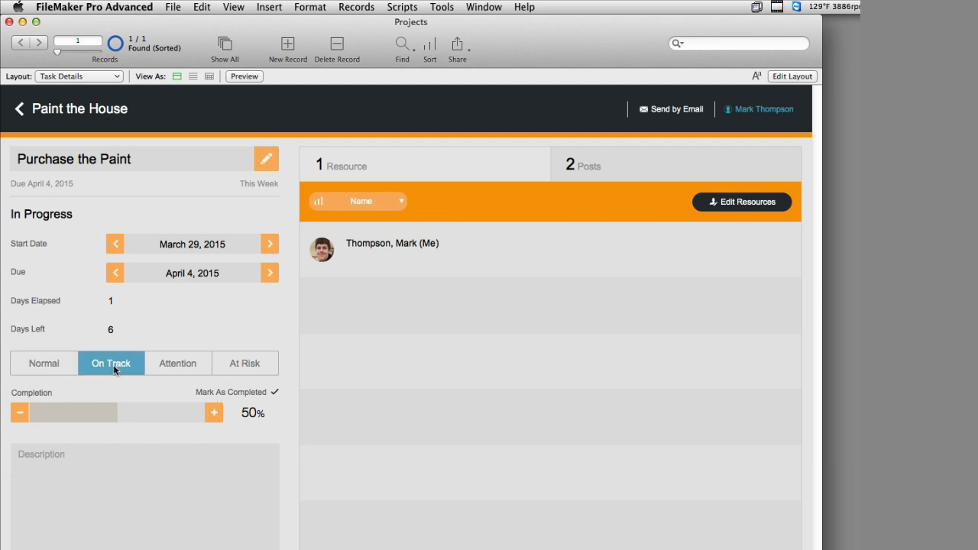
{"action": "left_click", "coordinate": [63, 369]}
{"action": "left_click", "coordinate": [115, 370]}
{"action": "left_click", "coordinate": [183, 369]}
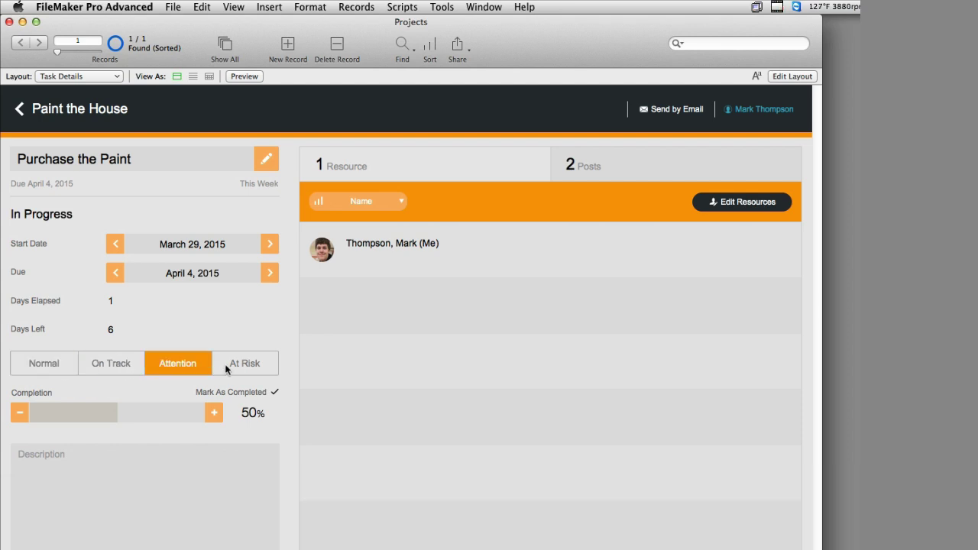
{"action": "left_click", "coordinate": [233, 369]}
{"action": "left_click", "coordinate": [62, 370]}
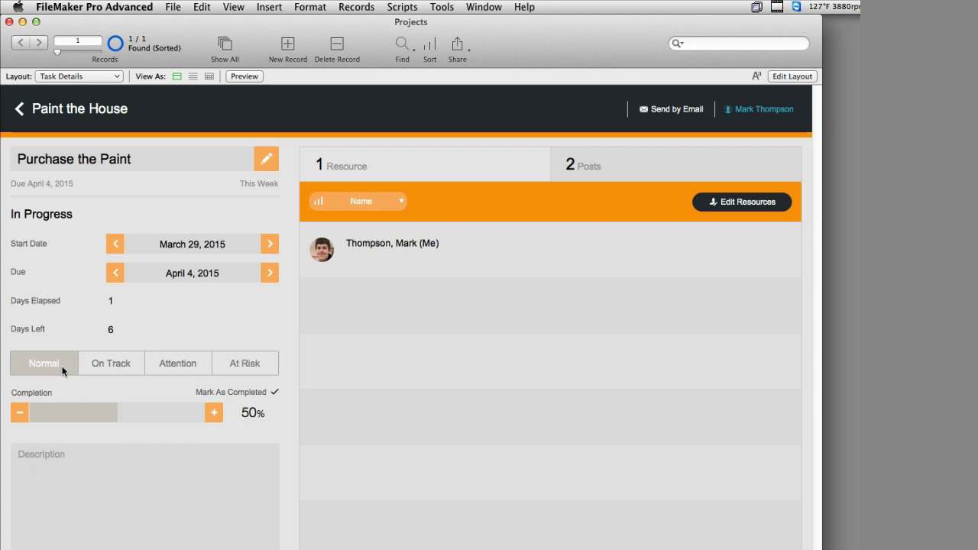
{"action": "left_click", "coordinate": [114, 371]}
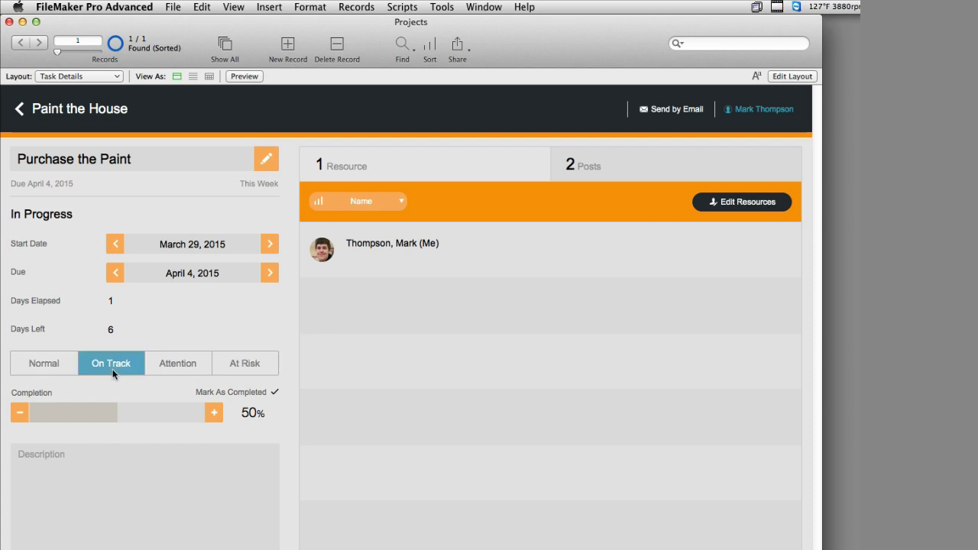
{"action": "left_click", "coordinate": [181, 371]}
{"action": "left_click", "coordinate": [238, 376]}
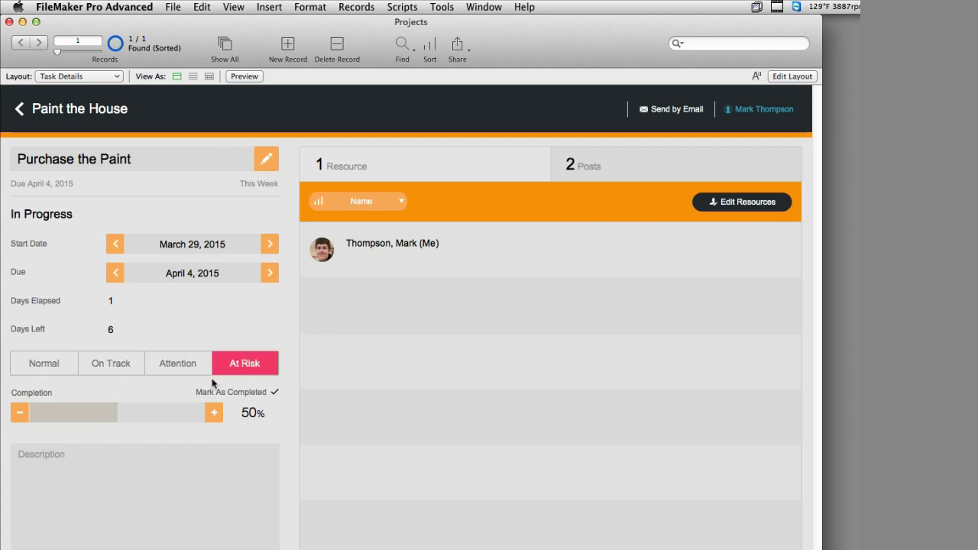
In Layout mode, check the Task field's control style in the Inspector's Data tab, keeping Edit box
{"action": "key", "text": "super+l"}
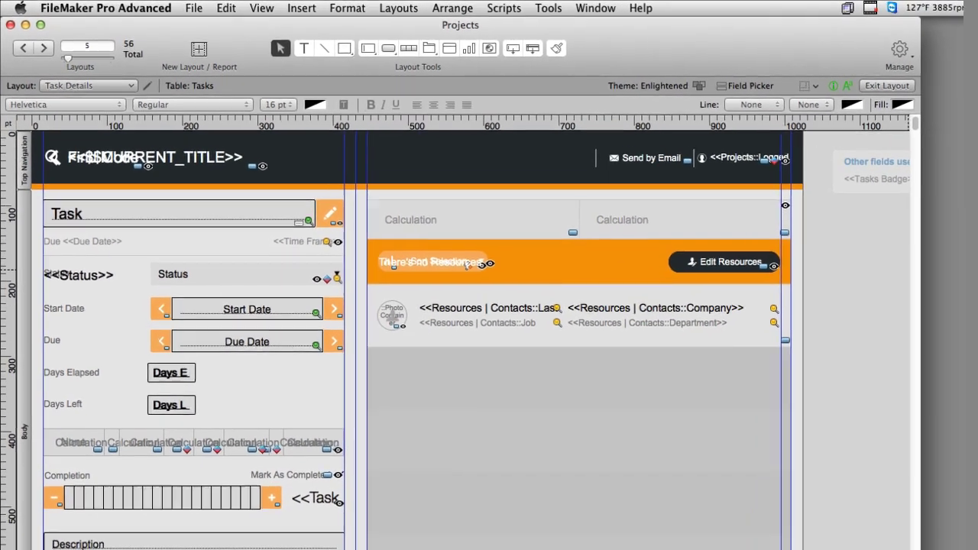
{"action": "key", "text": "super+i"}
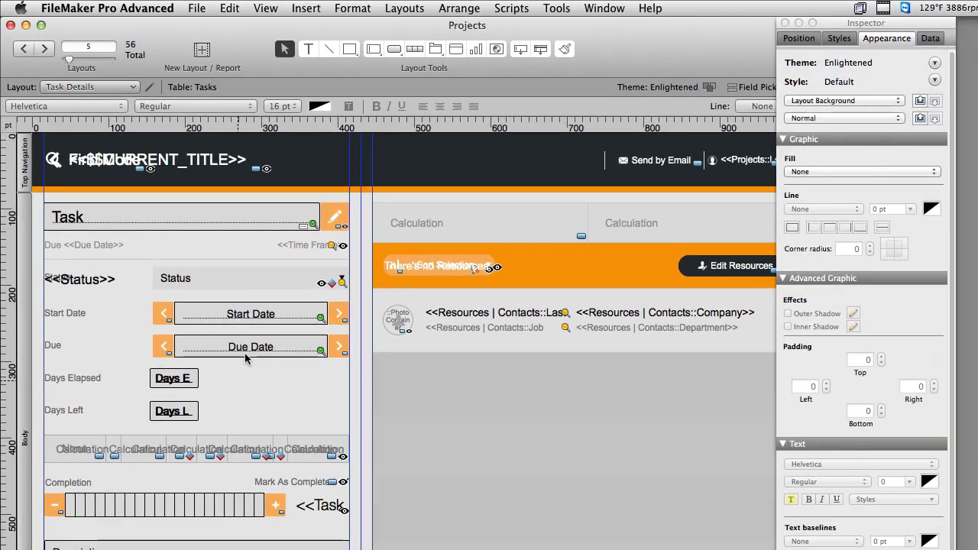
{"action": "left_click", "coordinate": [214, 225]}
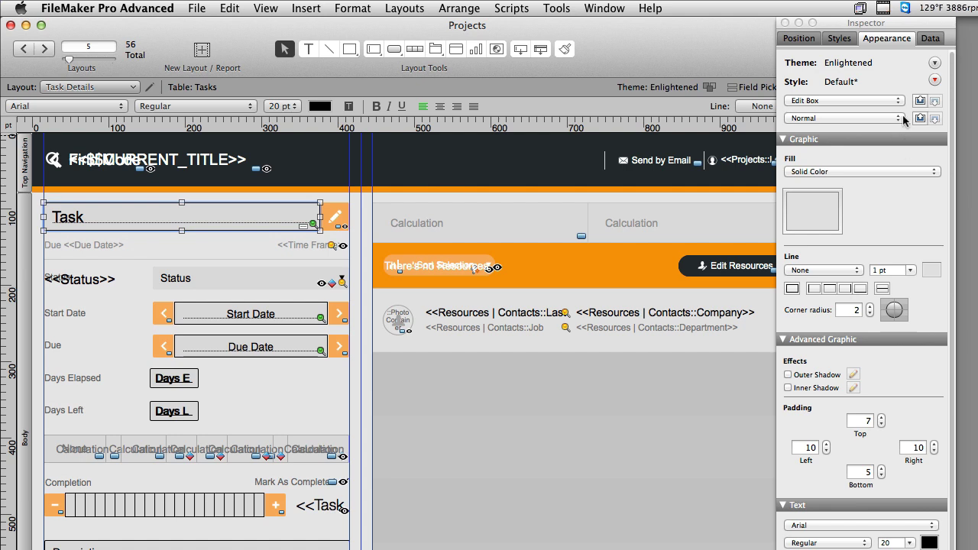
{"action": "left_click", "coordinate": [929, 43]}
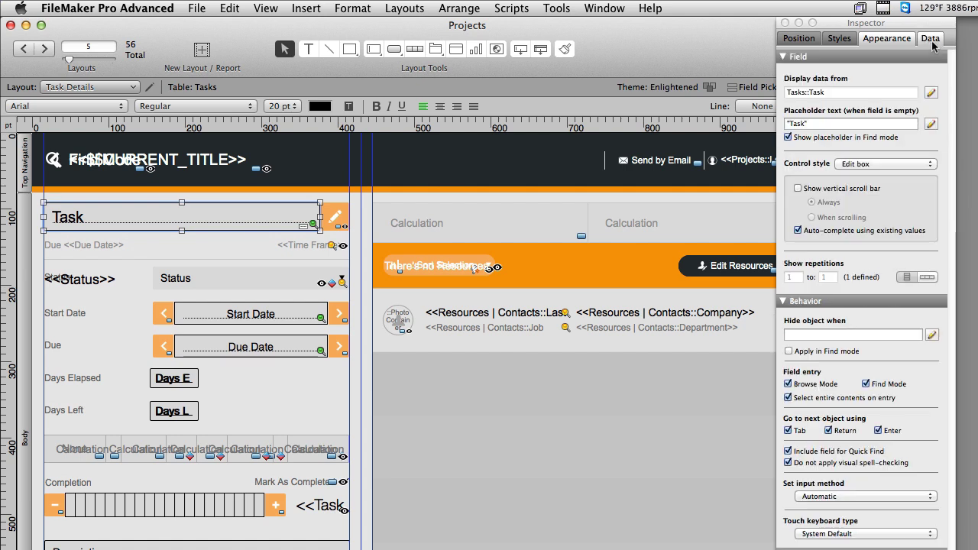
{"action": "left_click", "coordinate": [879, 164]}
{"action": "left_click", "coordinate": [814, 179]}
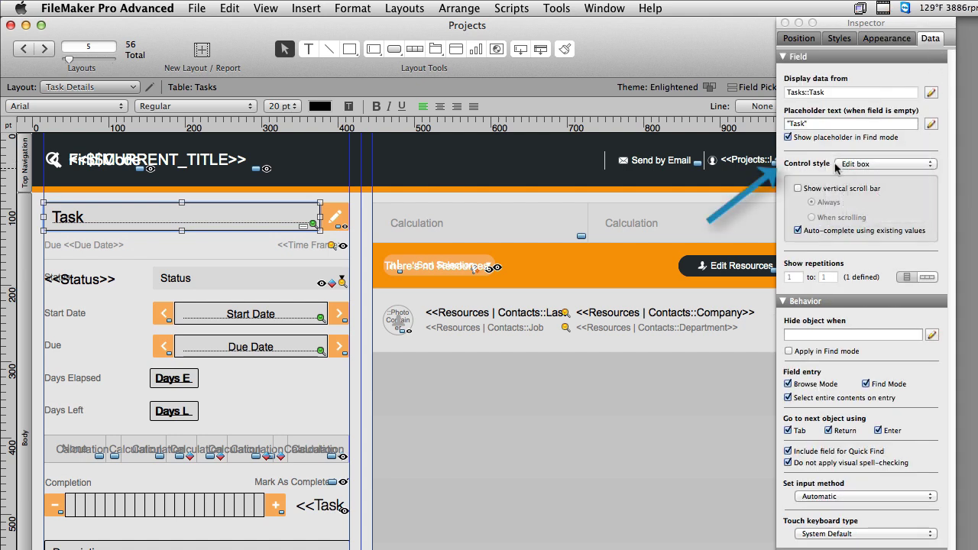
{"action": "left_click", "coordinate": [868, 166]}
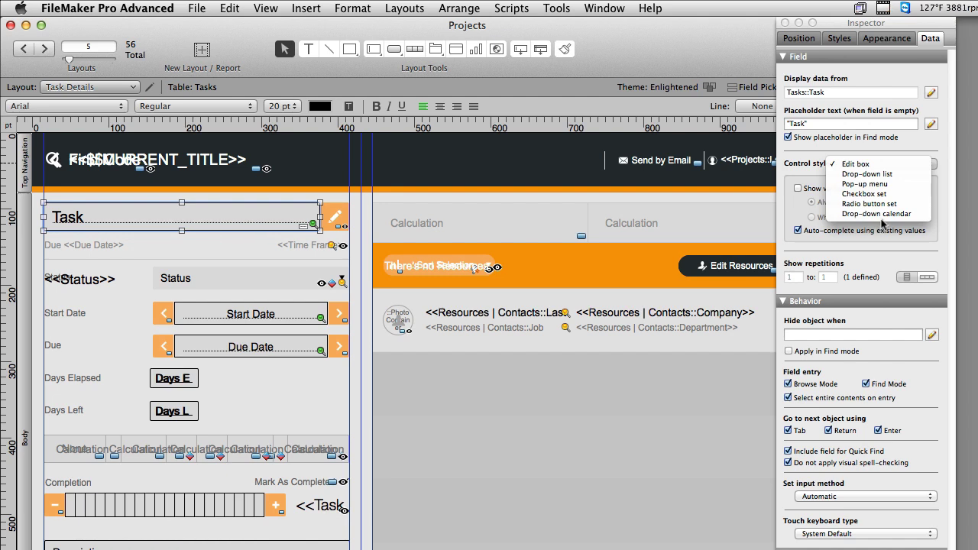
{"action": "left_click", "coordinate": [879, 256]}
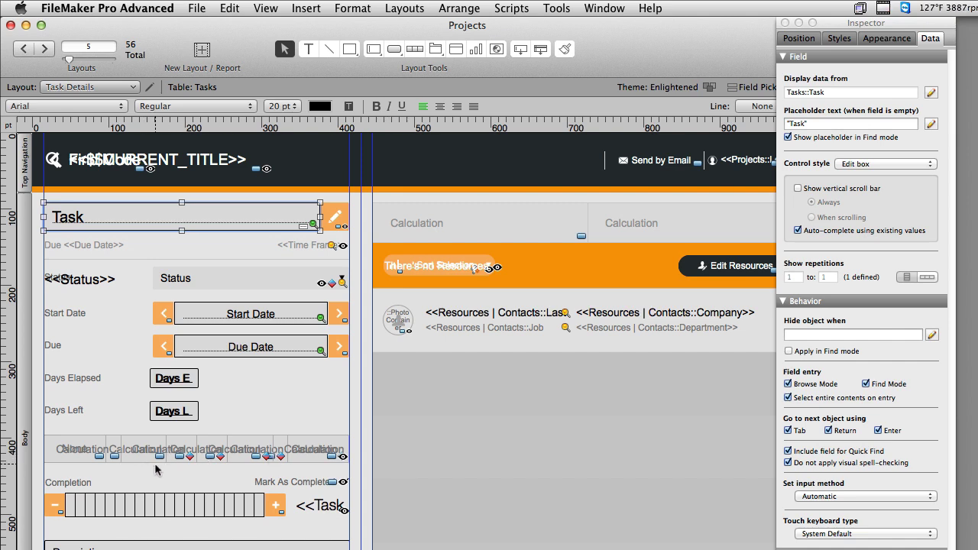
Move the Days-and-status block, preview it in Browse mode, then reposition it again
{"action": "left_click", "coordinate": [197, 452]}
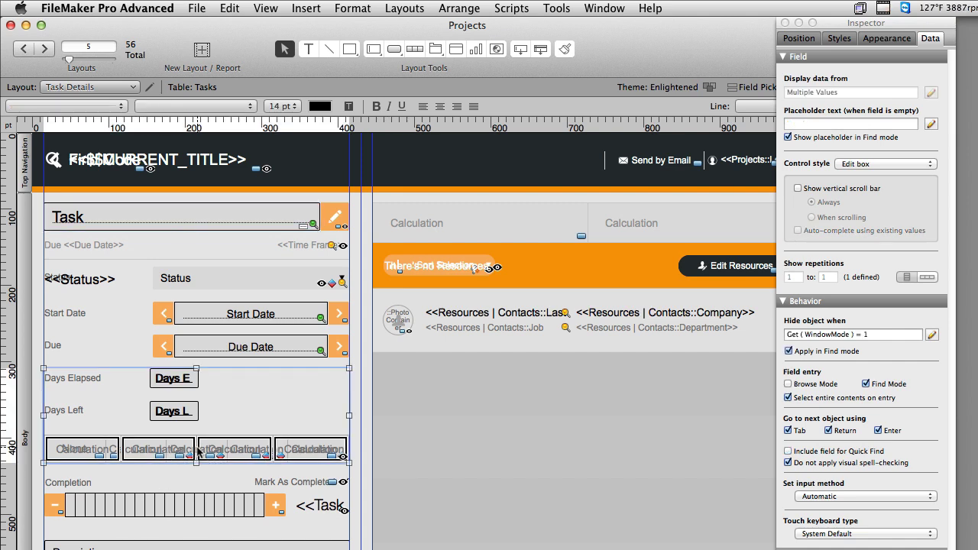
{"action": "left_click_drag", "start_coordinate": [196, 452], "coordinate": [197, 423]}
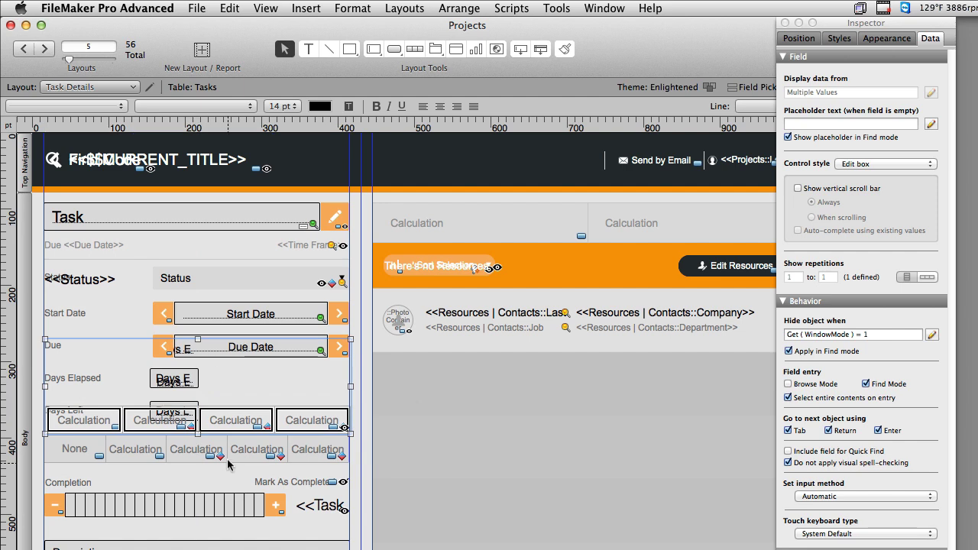
{"action": "key", "text": "super+b"}
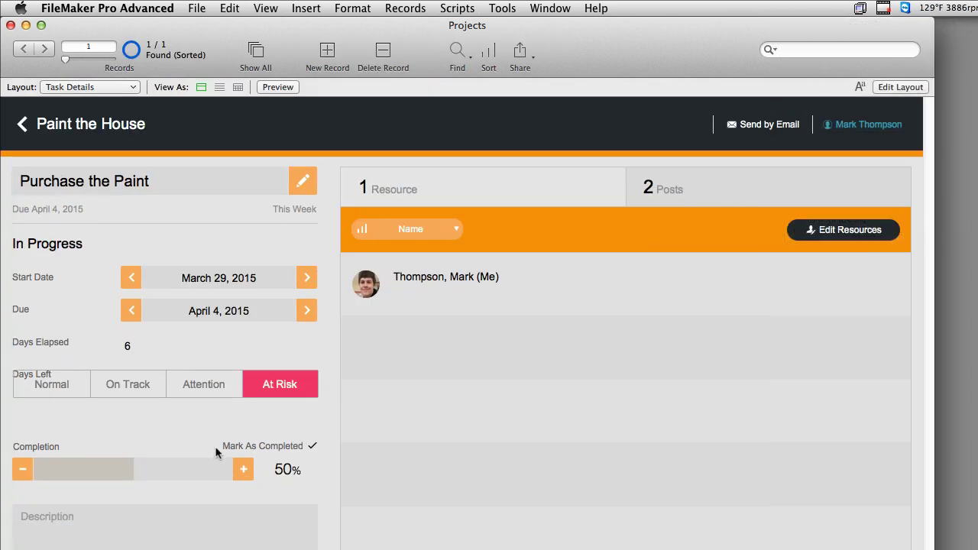
{"action": "key", "text": "super+l"}
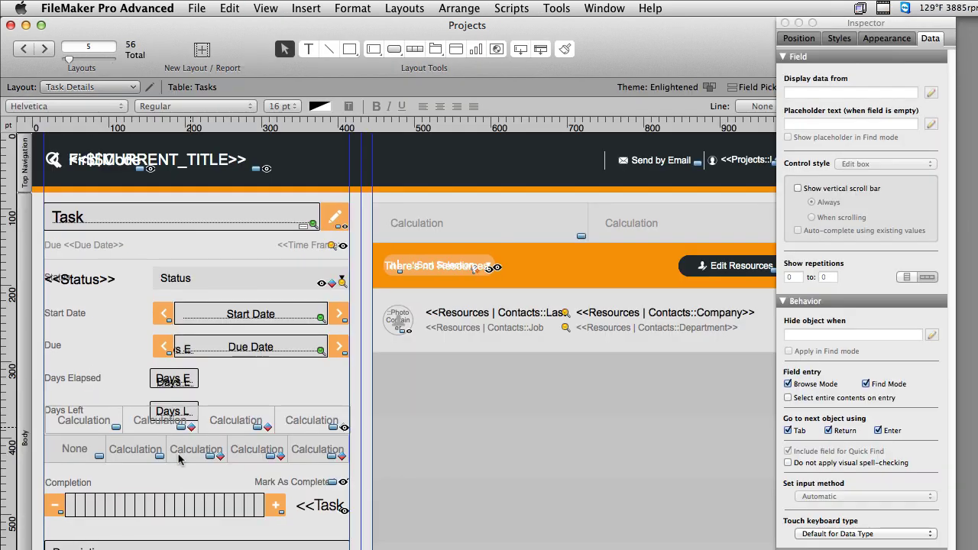
{"action": "left_click_drag", "start_coordinate": [182, 459], "coordinate": [176, 478]}
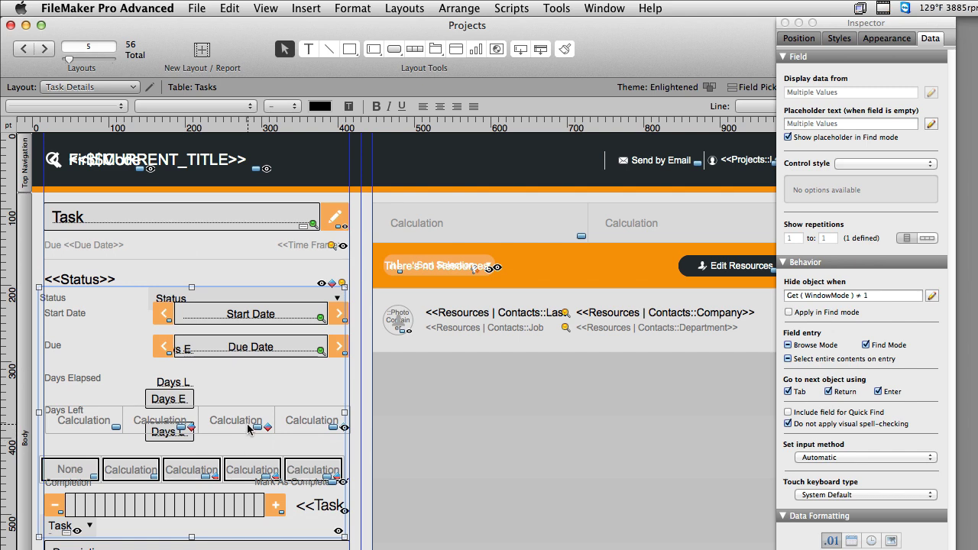
Lower the status button bar about 24 points and preview the layout in Browse mode
{"action": "left_click", "coordinate": [248, 430]}
{"action": "left_click_drag", "start_coordinate": [247, 429], "coordinate": [248, 447]}
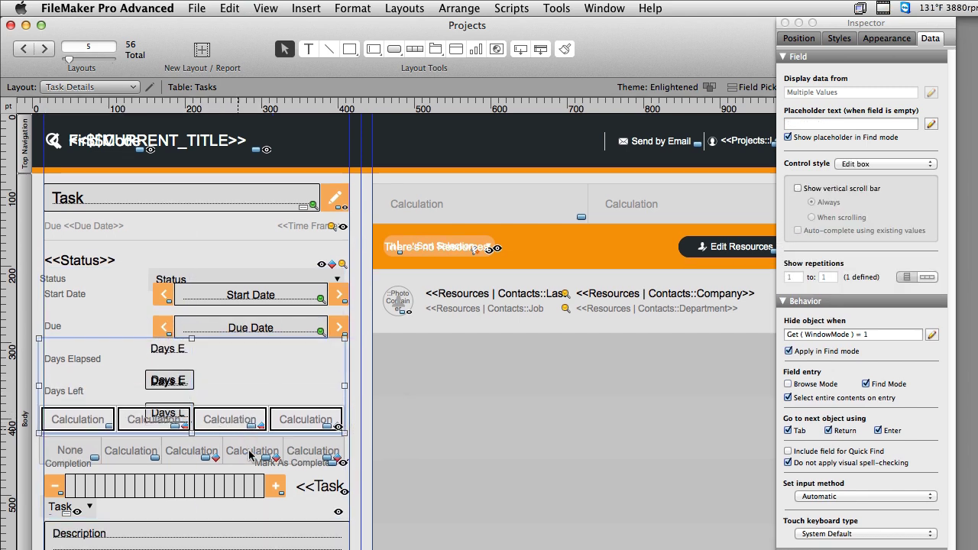
{"action": "key", "text": "super+b"}
Test the status buttons ending on At Risk, then select the Days fields and button bar group
{"action": "left_click", "coordinate": [200, 409]}
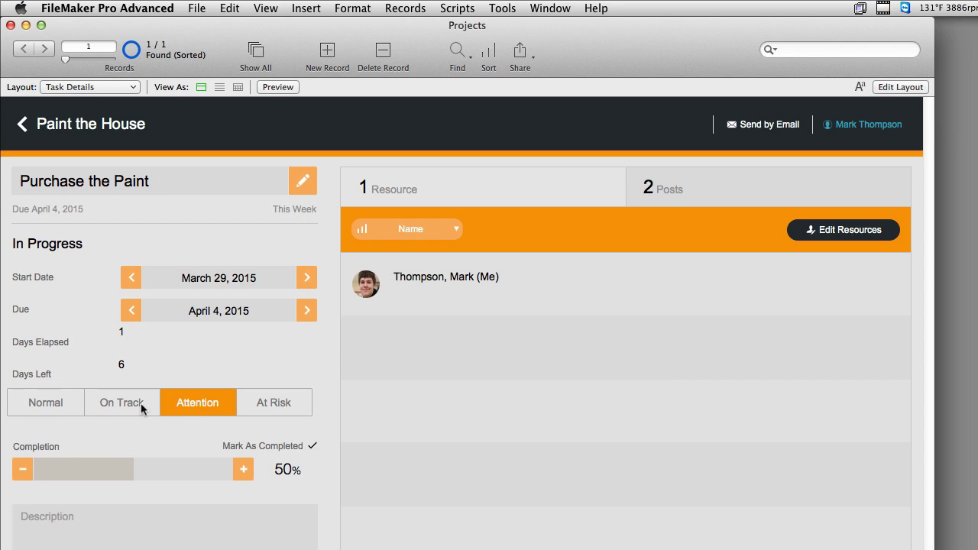
{"action": "left_click", "coordinate": [141, 405]}
{"action": "left_click", "coordinate": [59, 404]}
{"action": "left_click", "coordinate": [125, 403]}
{"action": "left_click", "coordinate": [196, 408]}
{"action": "left_click", "coordinate": [264, 409]}
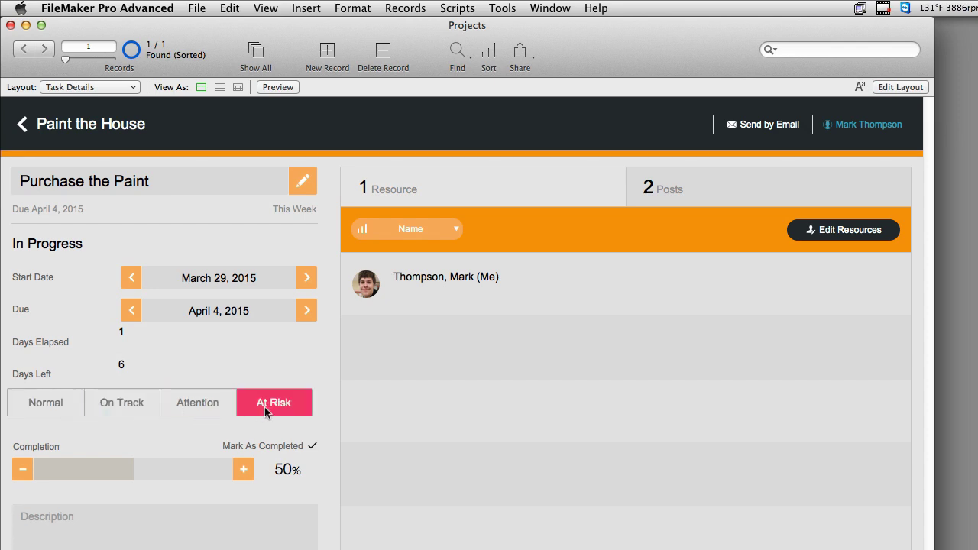
{"action": "key", "text": "super+l"}
{"action": "left_click", "coordinate": [237, 437]}
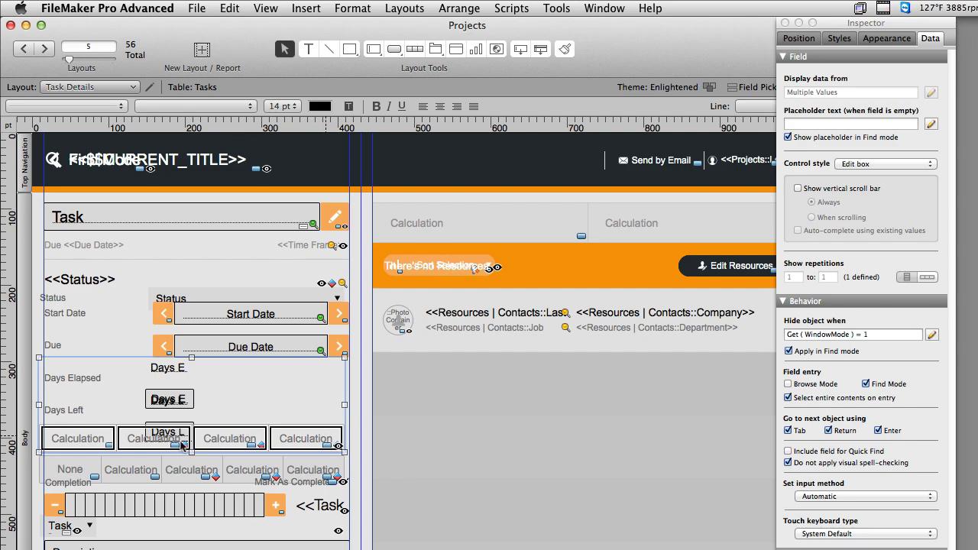
Inspect Button Bar Setup, where segment 1's label comes from the Tasks Badge value list
{"action": "right_click", "coordinate": [329, 441]}
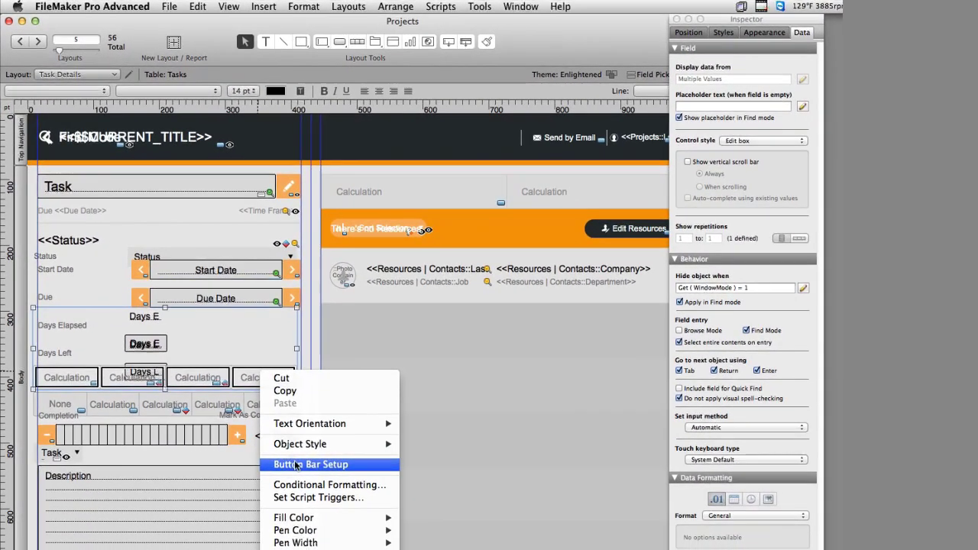
{"action": "left_click", "coordinate": [297, 465]}
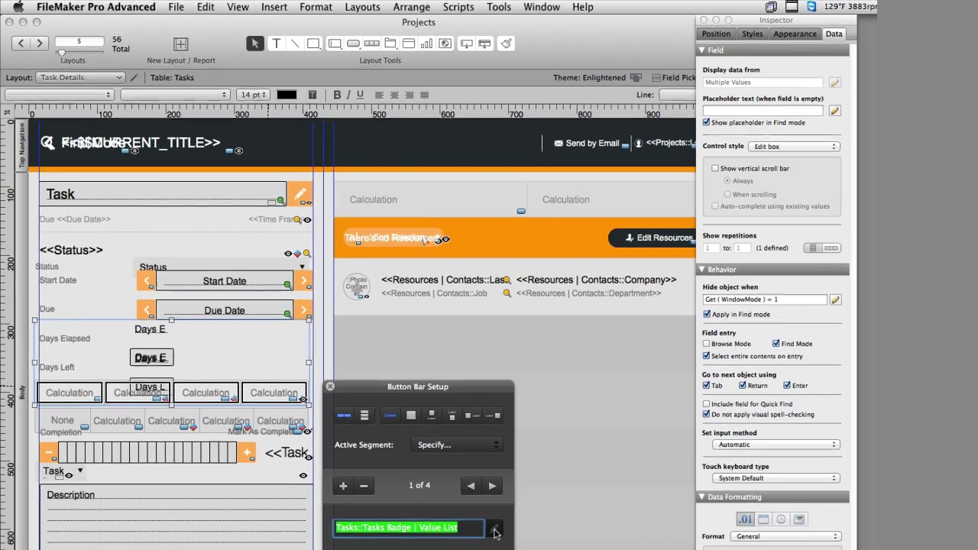
{"action": "left_click", "coordinate": [476, 509]}
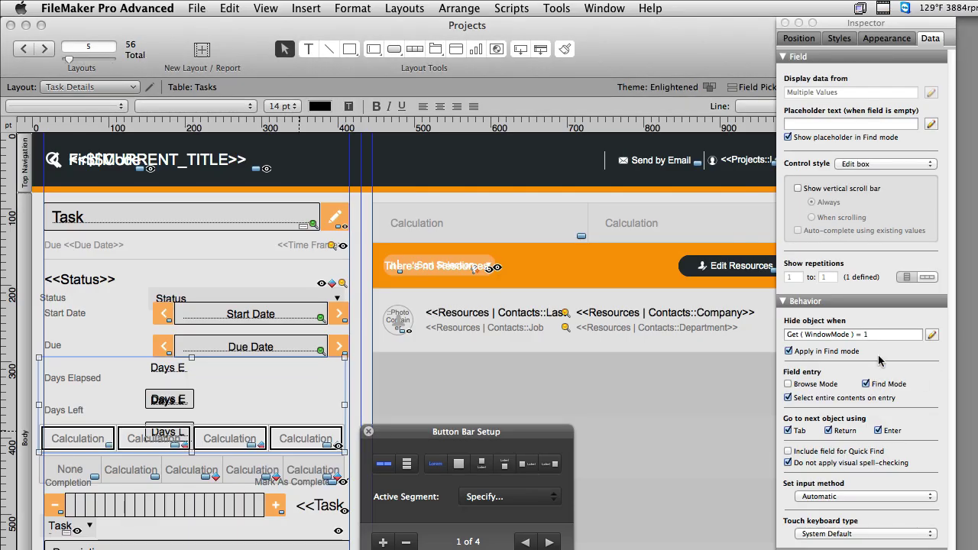
{"action": "left_click", "coordinate": [887, 164]}
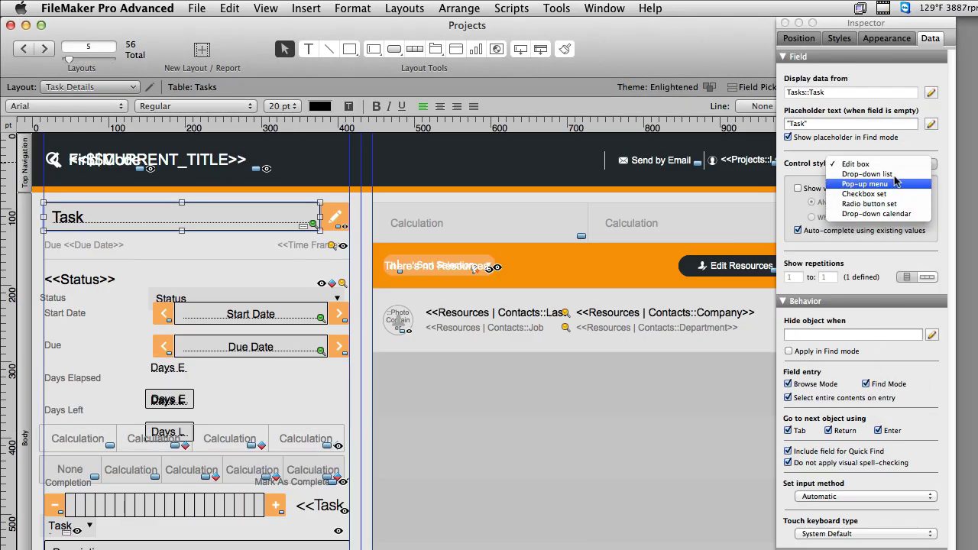
Make the Task field a drop-down list using the Tasks Badge value list
{"action": "left_click", "coordinate": [892, 176]}
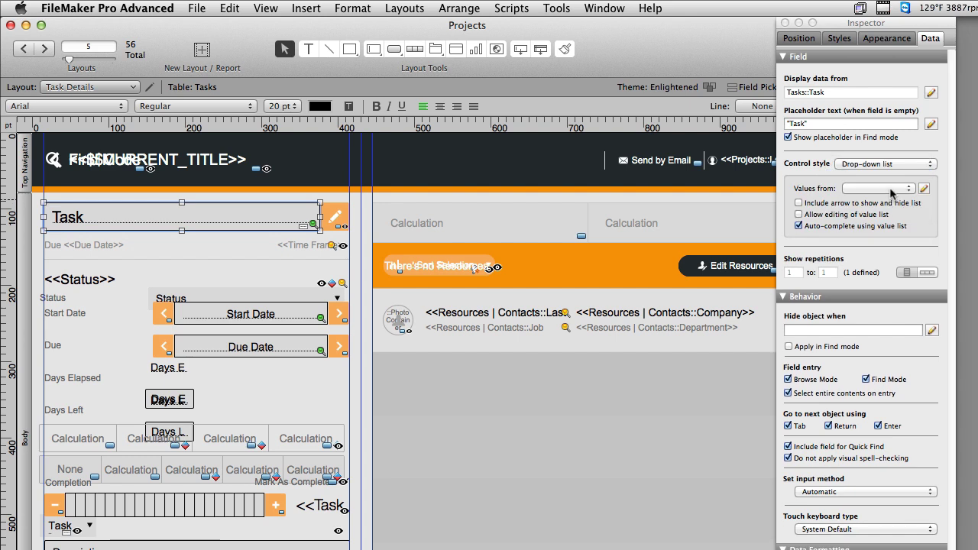
{"action": "left_click", "coordinate": [892, 189]}
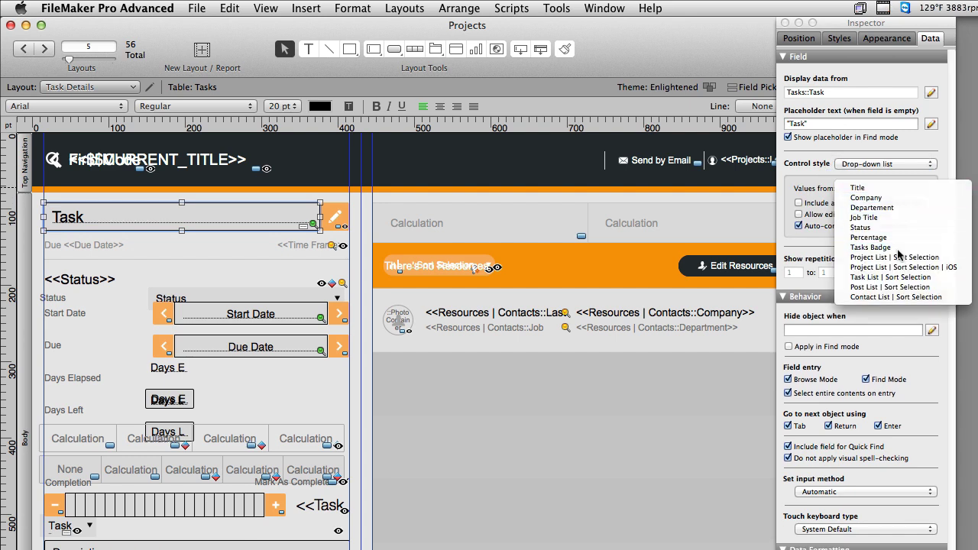
{"action": "left_click", "coordinate": [898, 249]}
Edit the Tasks Badge value list, replacing On Track with Looking Good
{"action": "left_click", "coordinate": [924, 189]}
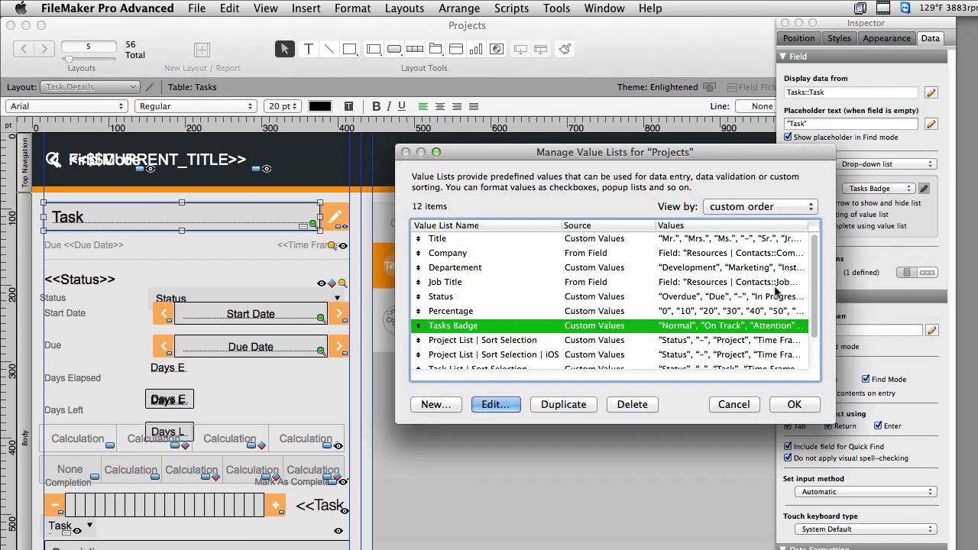
{"action": "key", "text": "Return"}
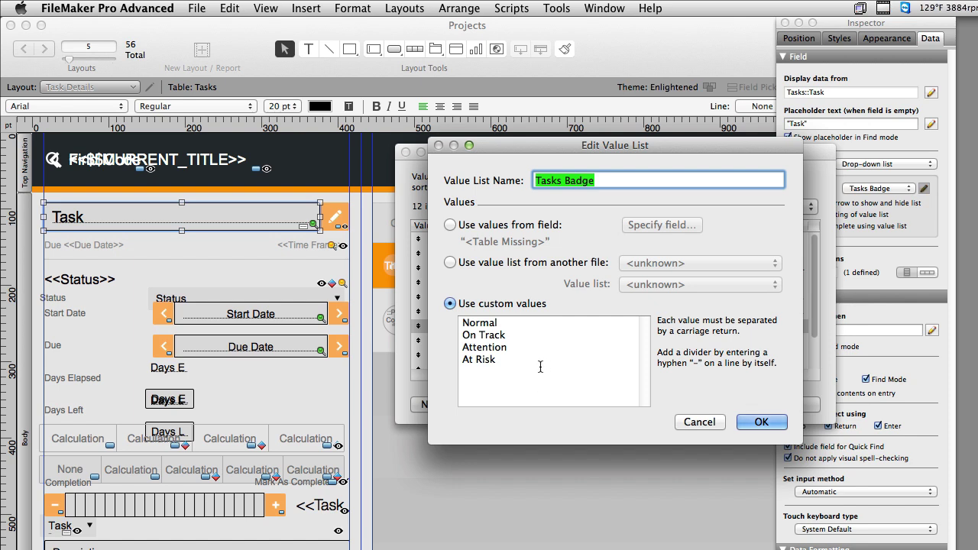
{"action": "key", "text": "Tab"}
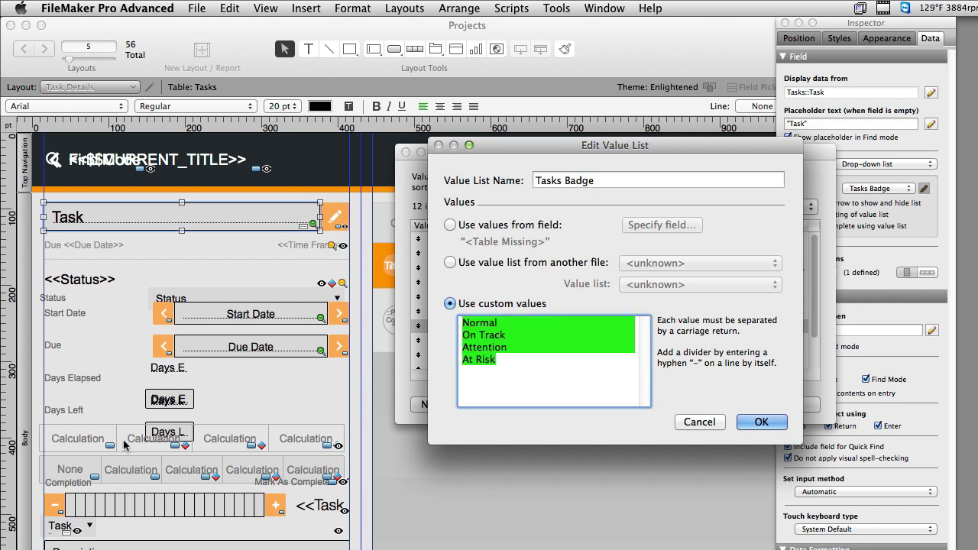
{"action": "left_click", "coordinate": [528, 360]}
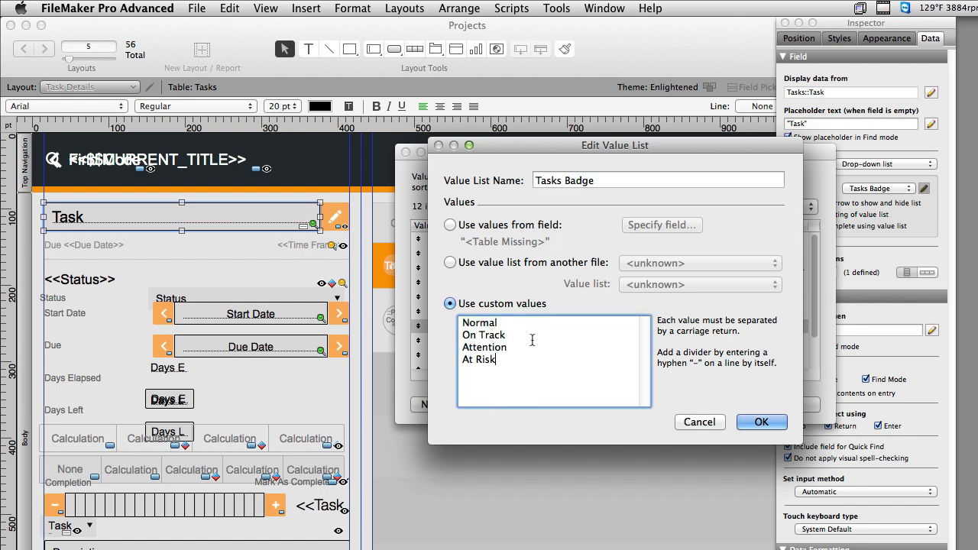
{"action": "left_click_drag", "start_coordinate": [532, 340], "coordinate": [448, 337]}
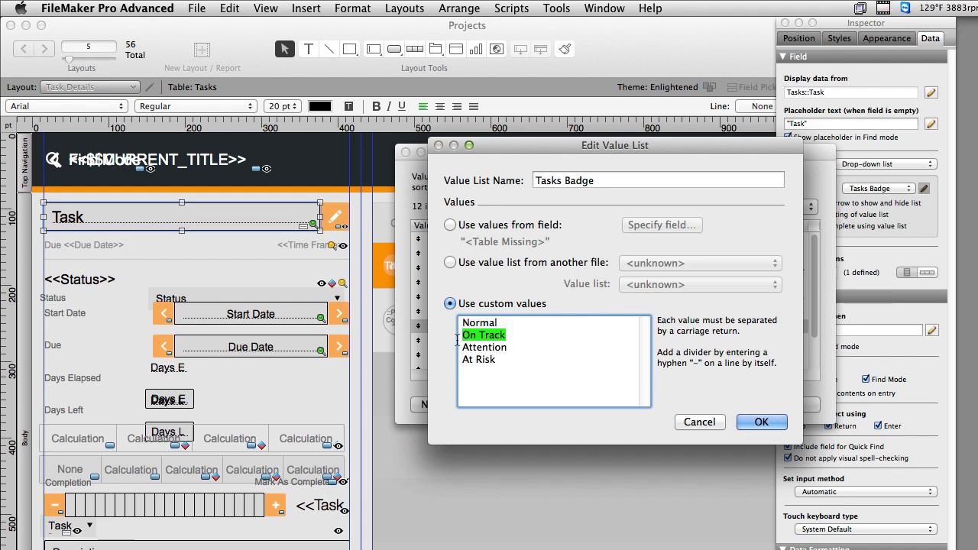
{"action": "type", "text": "Looking "}
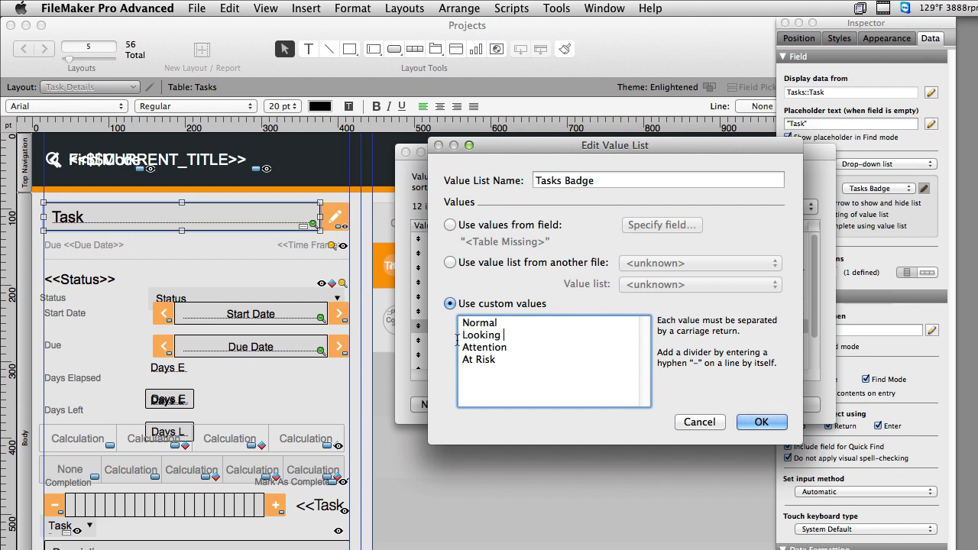
{"action": "type", "text": "Good"}
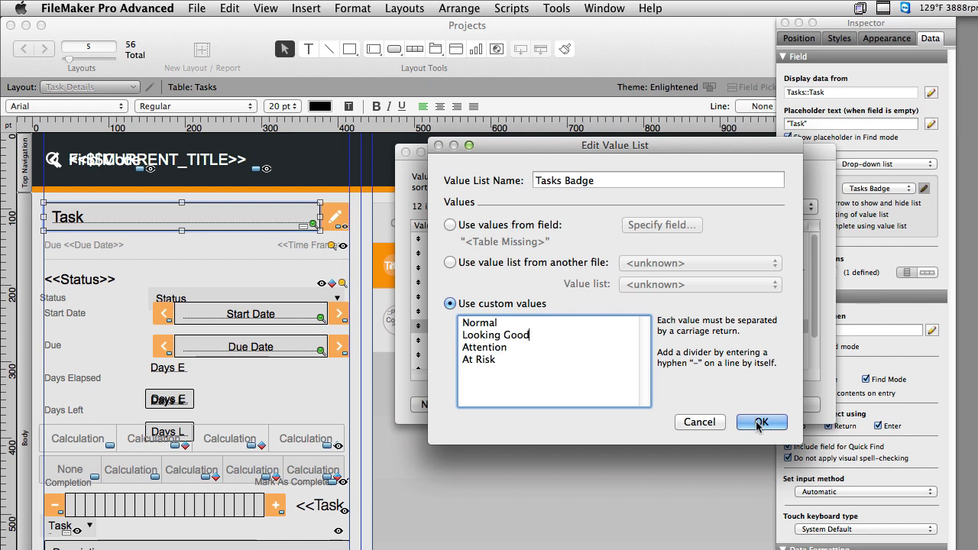
{"action": "left_click", "coordinate": [758, 423]}
{"action": "key", "text": "Return"}
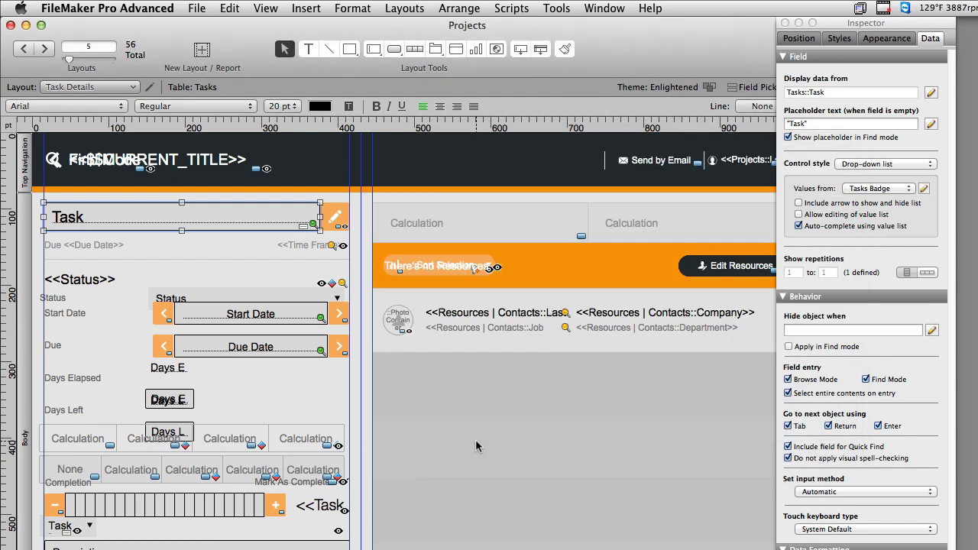
{"action": "left_click", "coordinate": [894, 192]}
Set the Task field back to Edit box and switch to Browse mode
{"action": "left_click", "coordinate": [887, 163]}
{"action": "left_click", "coordinate": [880, 151]}
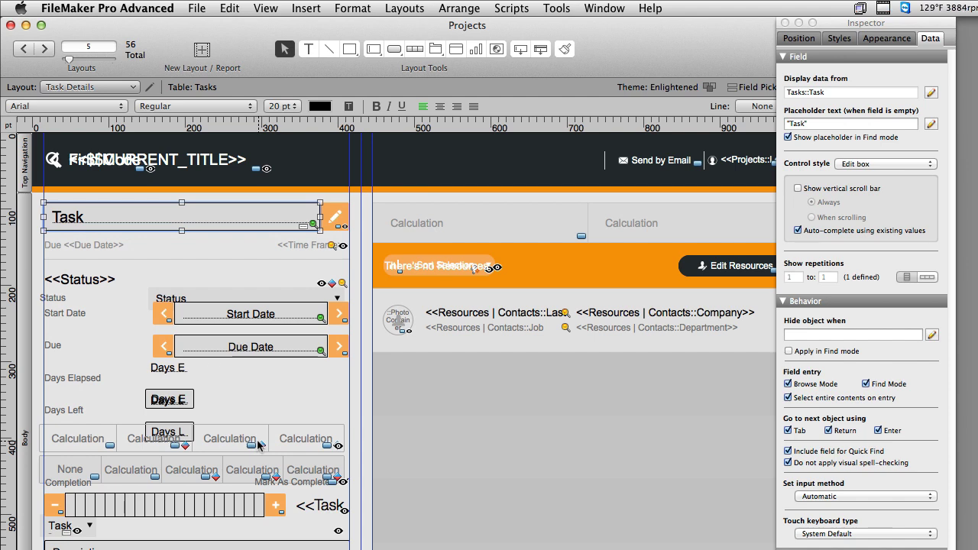
{"action": "key", "text": "super+b"}
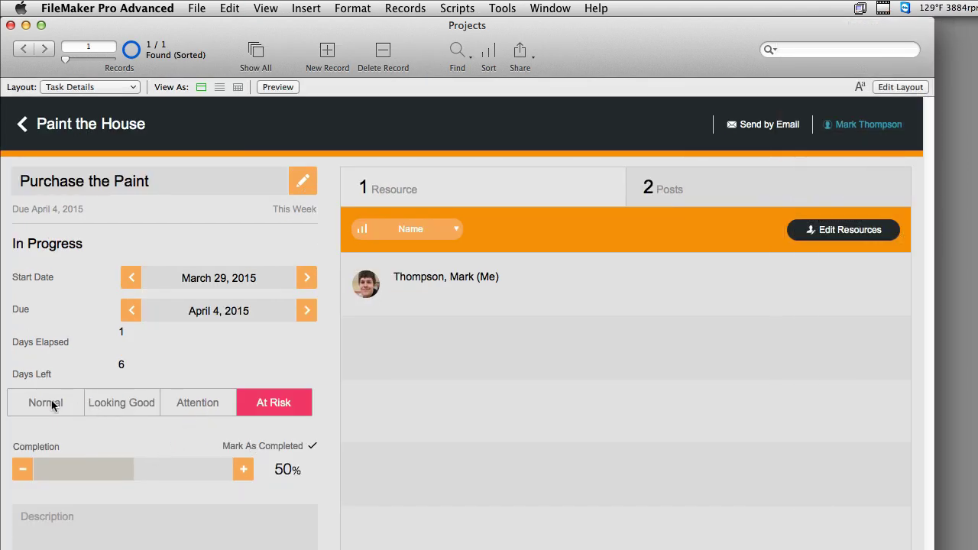
Try Normal, Looking Good, Attention and At Risk repeatedly, ending on Looking Good, then return to Layout mode
{"action": "left_click", "coordinate": [42, 403]}
{"action": "left_click", "coordinate": [130, 403]}
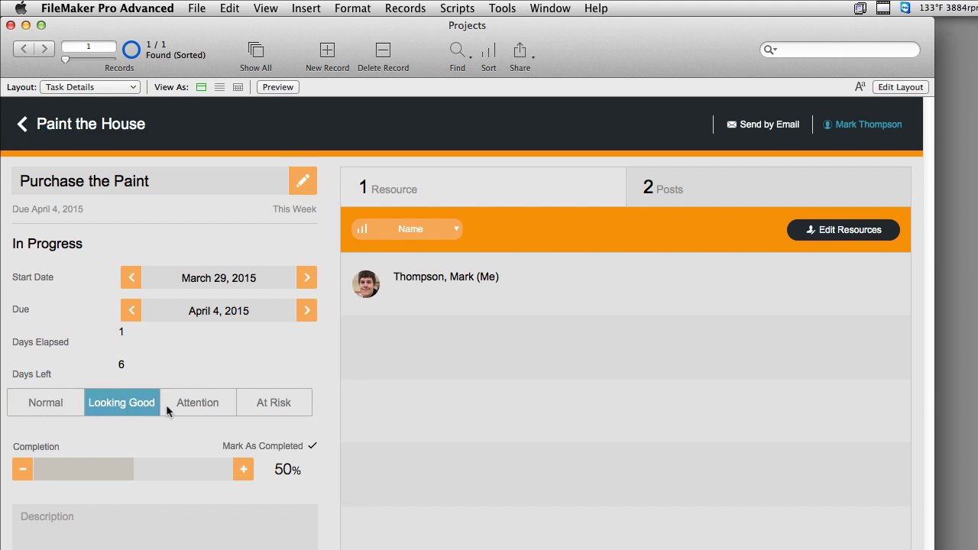
{"action": "left_click", "coordinate": [197, 404]}
{"action": "left_click", "coordinate": [265, 408]}
{"action": "left_click", "coordinate": [195, 405]}
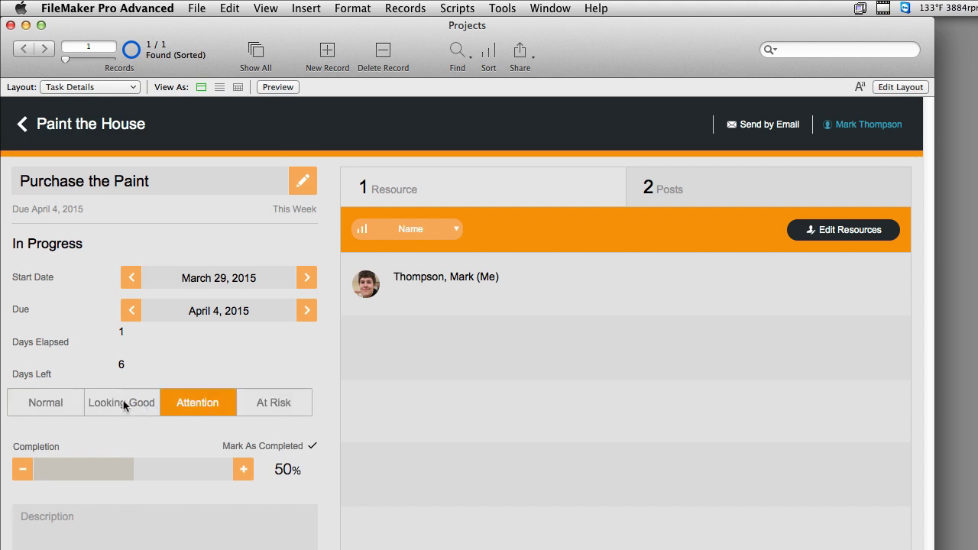
{"action": "left_click", "coordinate": [123, 403]}
{"action": "left_click", "coordinate": [70, 403]}
{"action": "left_click", "coordinate": [103, 404]}
{"action": "left_click", "coordinate": [207, 406]}
{"action": "left_click", "coordinate": [265, 410]}
{"action": "left_click", "coordinate": [211, 410]}
{"action": "left_click", "coordinate": [132, 408]}
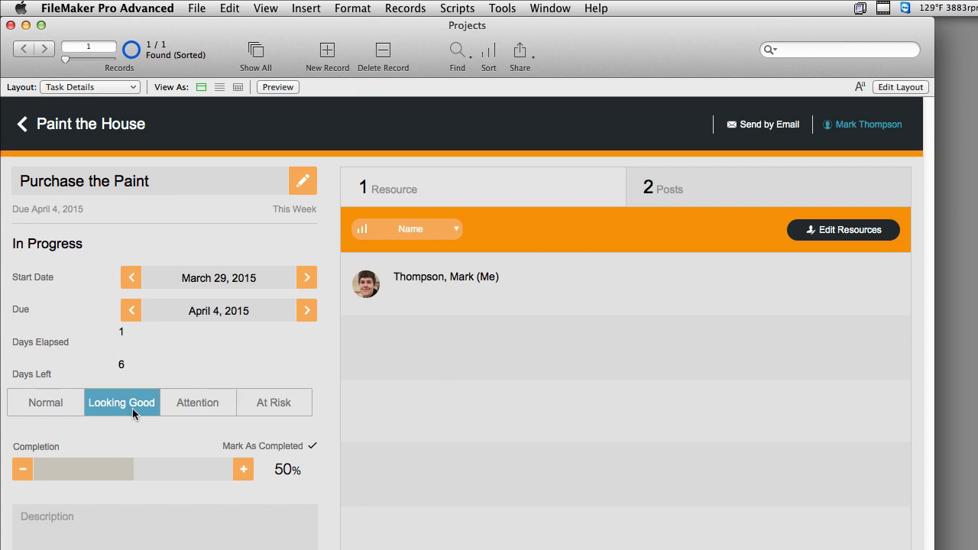
{"action": "key", "text": "super+l"}
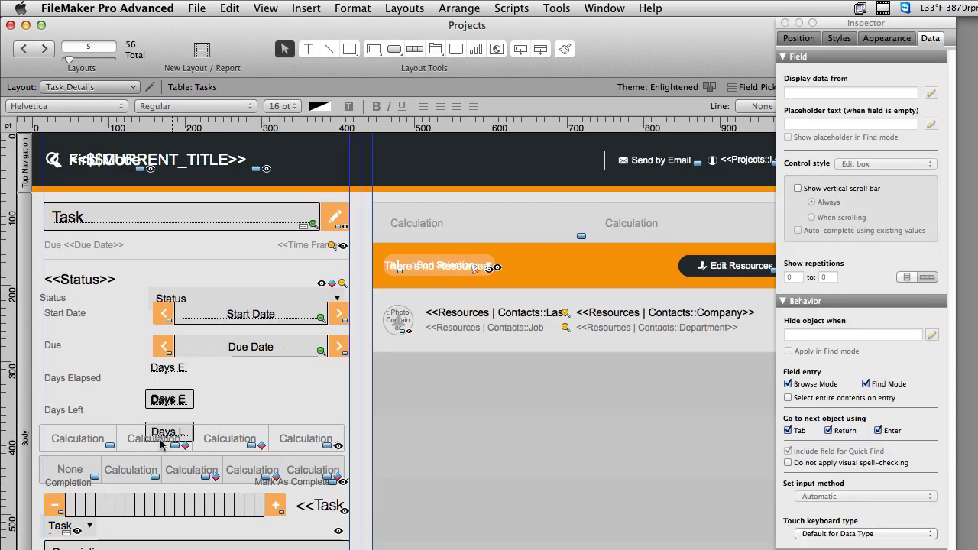
Review the button bar's setup, nudge the days-and-status group up-left, and return to Browse mode
{"action": "left_click", "coordinate": [136, 443]}
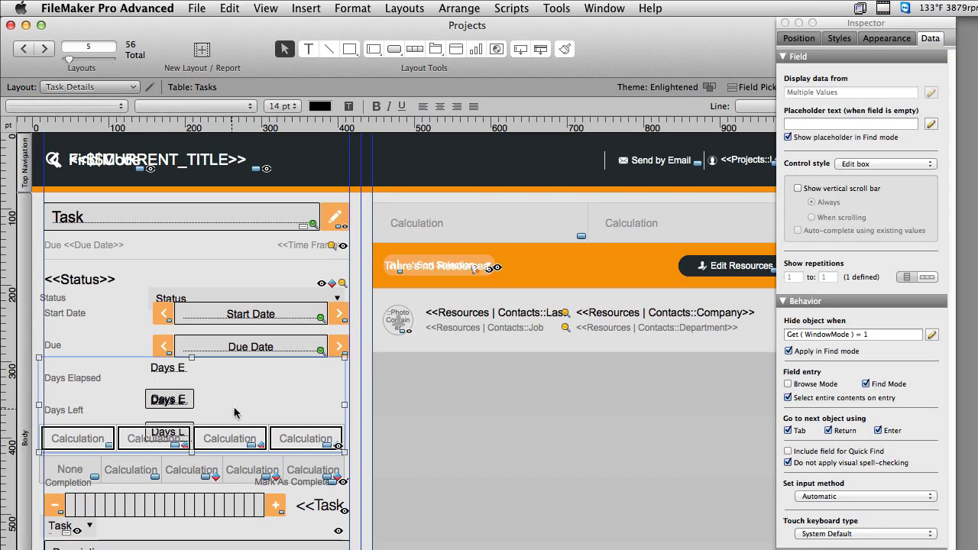
{"action": "left_click", "coordinate": [212, 444]}
{"action": "left_click", "coordinate": [217, 441]}
{"action": "double_click", "coordinate": [216, 440]}
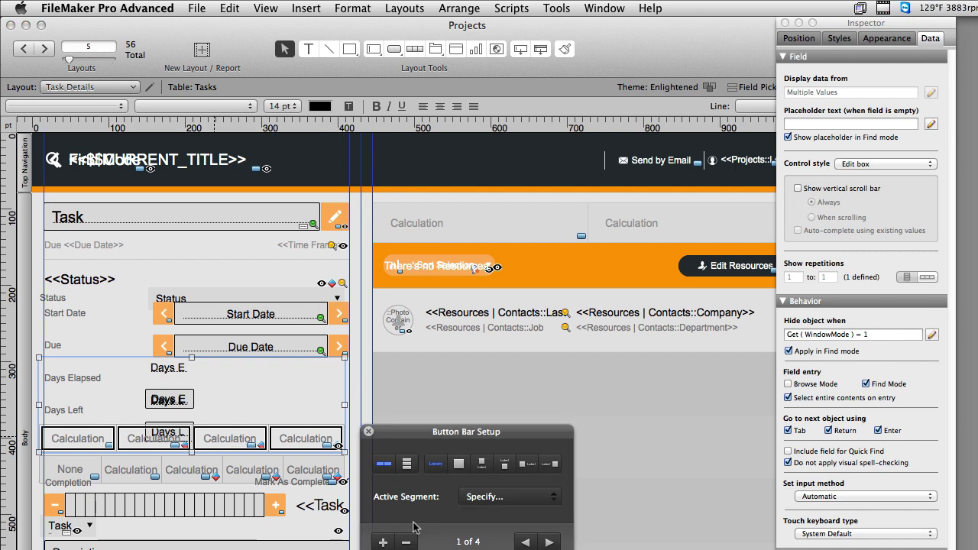
{"action": "left_click", "coordinate": [362, 432]}
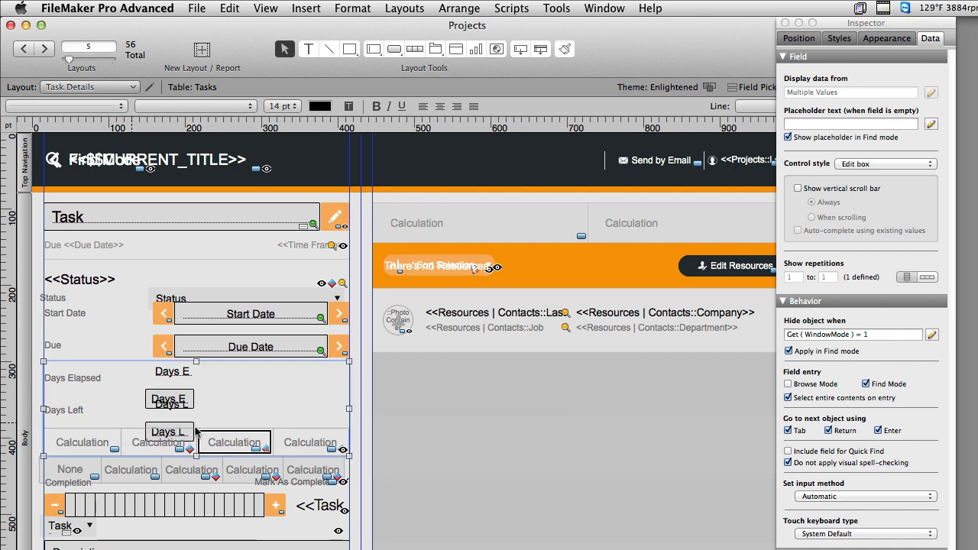
{"action": "left_click_drag", "start_coordinate": [81, 447], "coordinate": [76, 442]}
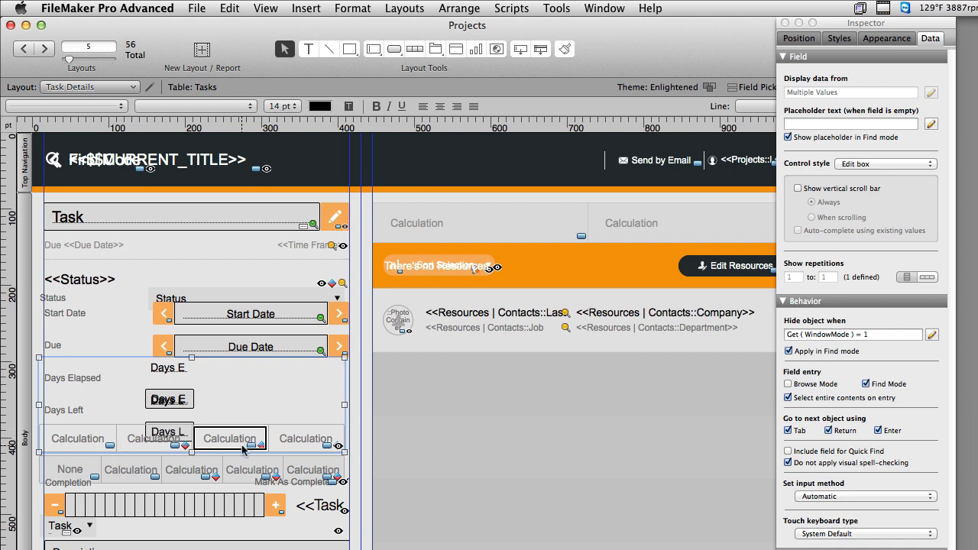
{"action": "key", "text": "super+b"}
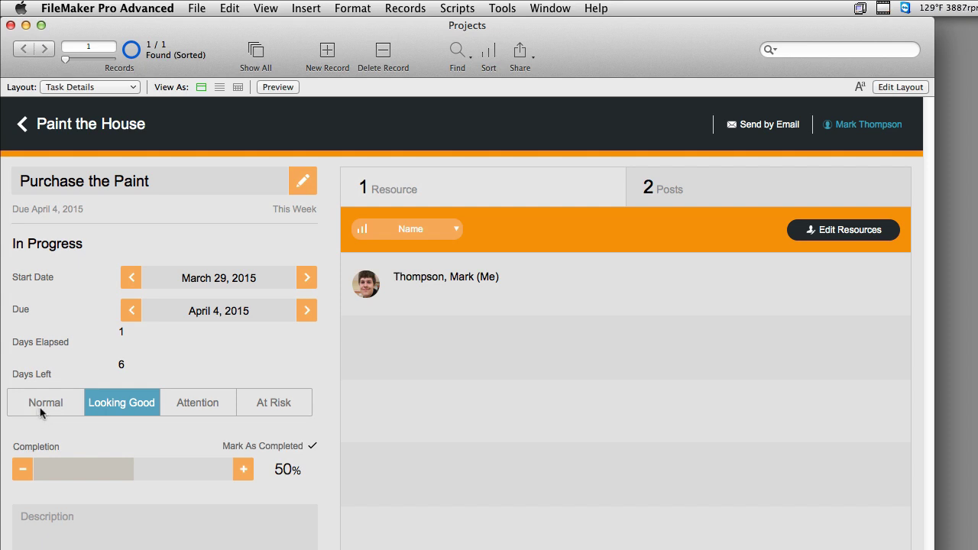
Try Normal, Looking Good, Attention and At Risk, then insert a Tasks Badge merge field label
{"action": "left_click", "coordinate": [40, 410]}
{"action": "left_click", "coordinate": [122, 407]}
{"action": "left_click", "coordinate": [183, 403]}
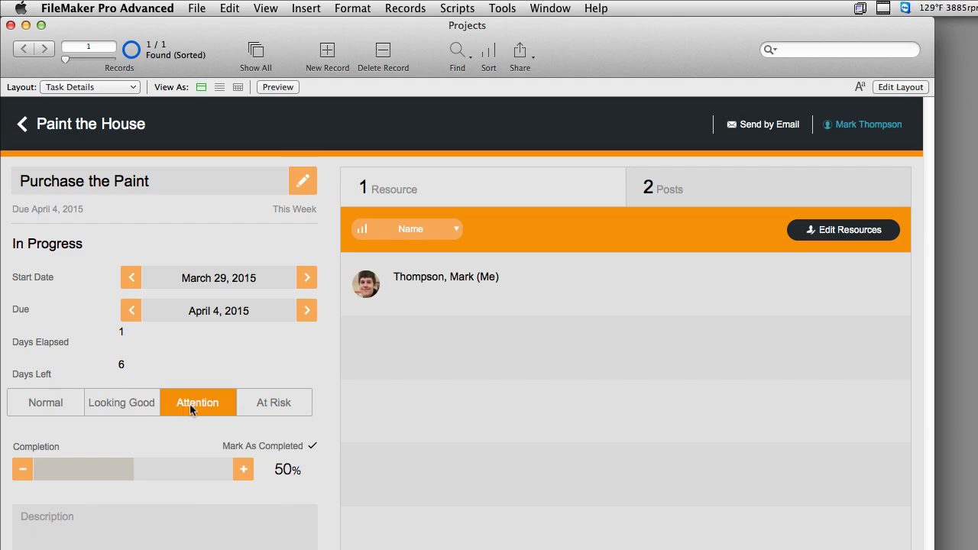
{"action": "left_click", "coordinate": [254, 409]}
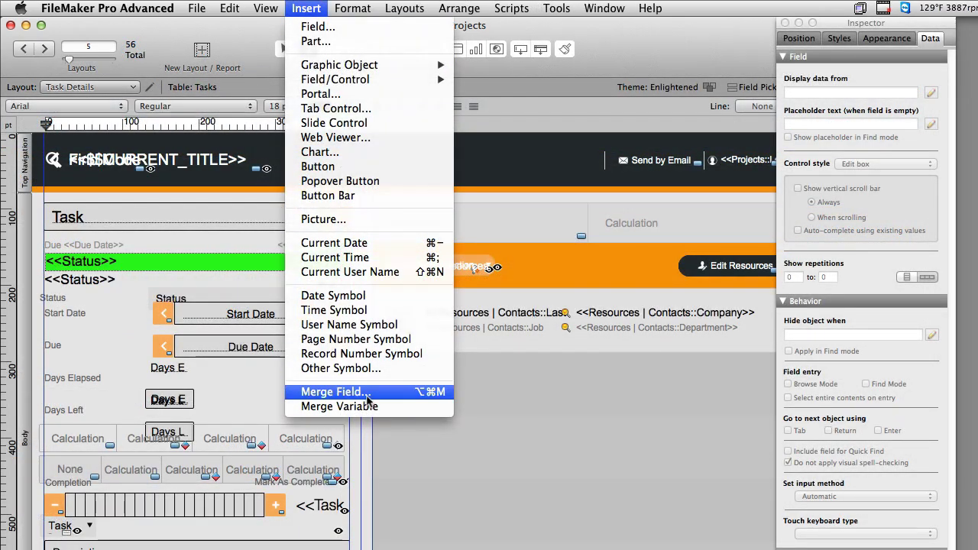
{"action": "left_click", "coordinate": [336, 391]}
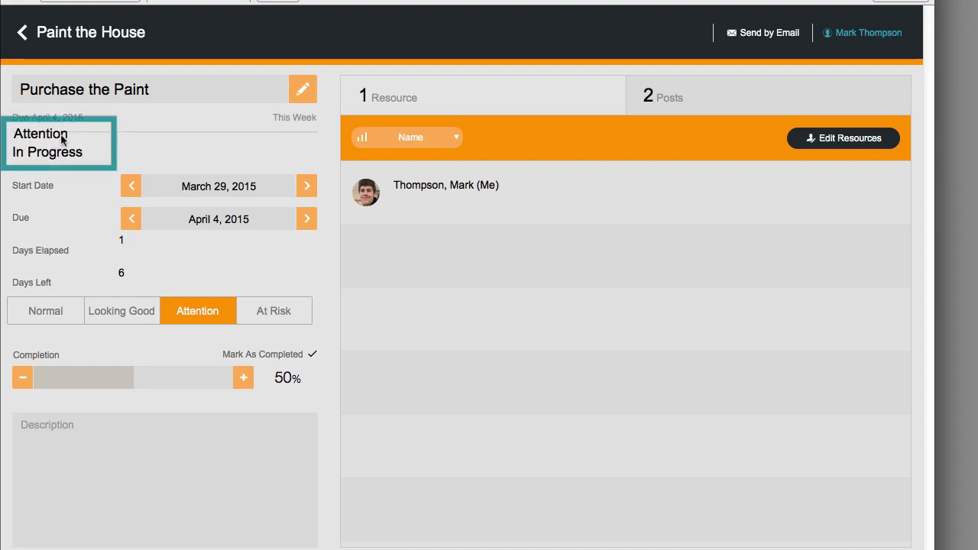
Cycle Normal, Looking Good, Attention and At Risk three times, watching the badge label update
{"action": "left_click", "coordinate": [45, 316]}
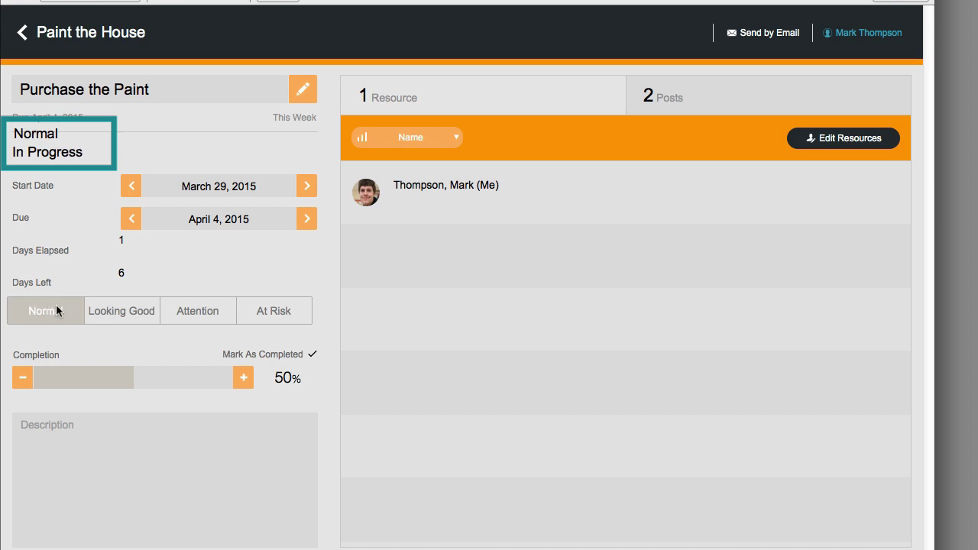
{"action": "left_click", "coordinate": [108, 311]}
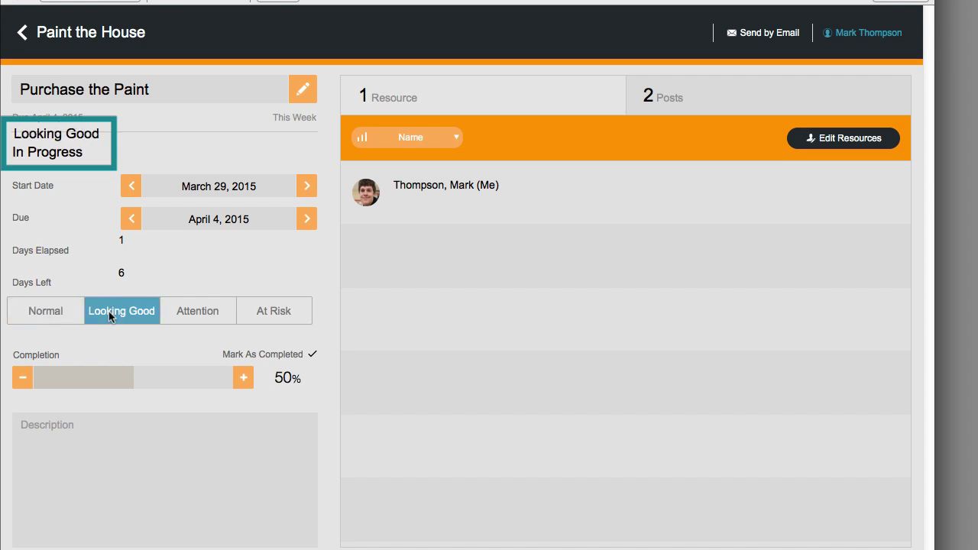
{"action": "left_click", "coordinate": [193, 312]}
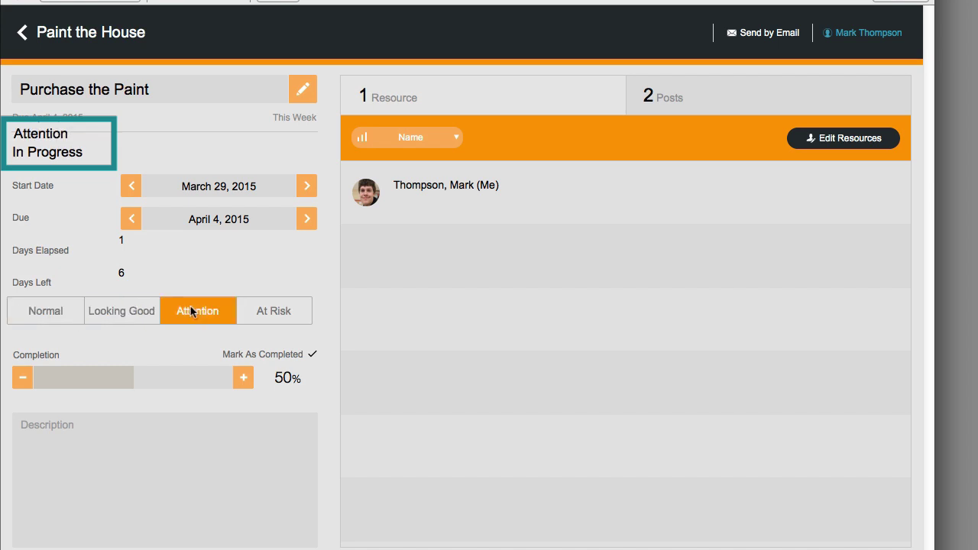
{"action": "left_click", "coordinate": [285, 313]}
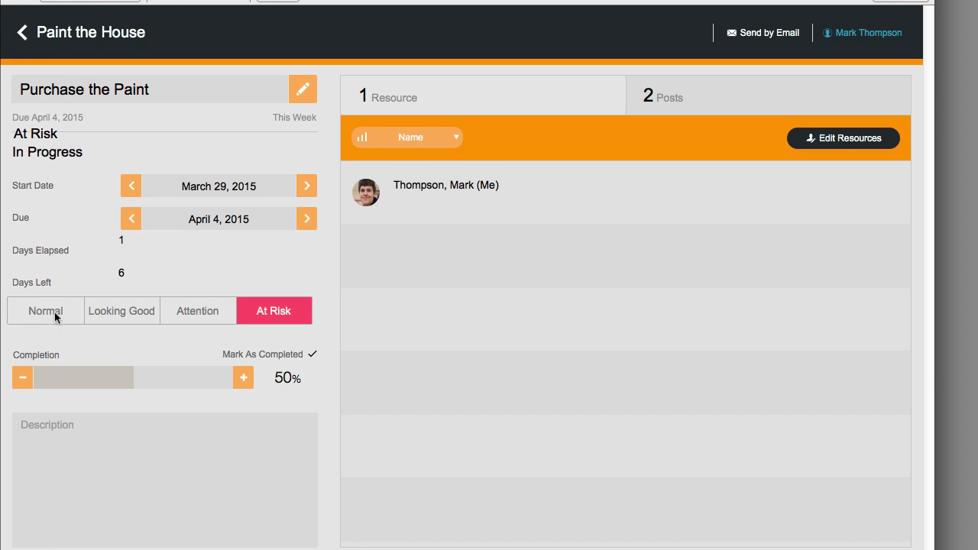
{"action": "left_click", "coordinate": [54, 312]}
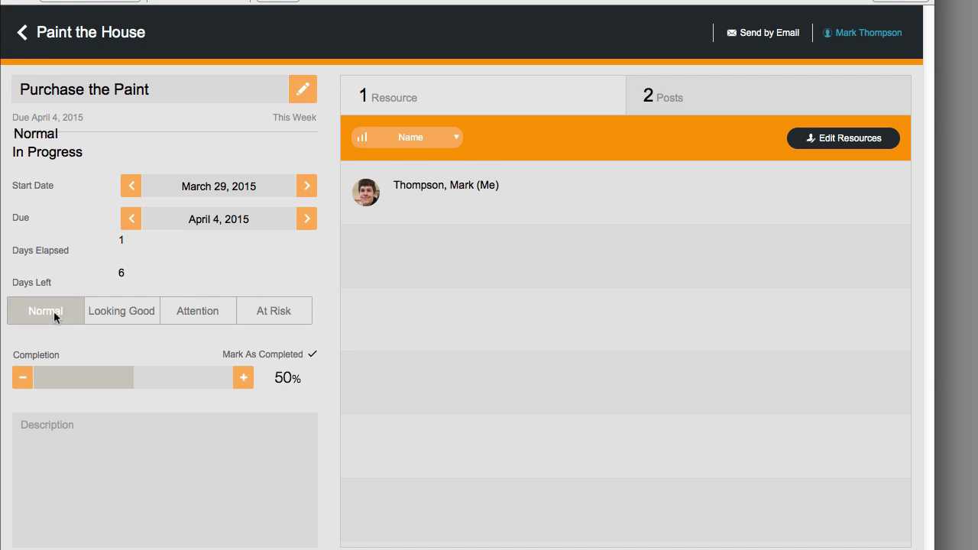
{"action": "left_click", "coordinate": [107, 315]}
{"action": "left_click", "coordinate": [180, 313]}
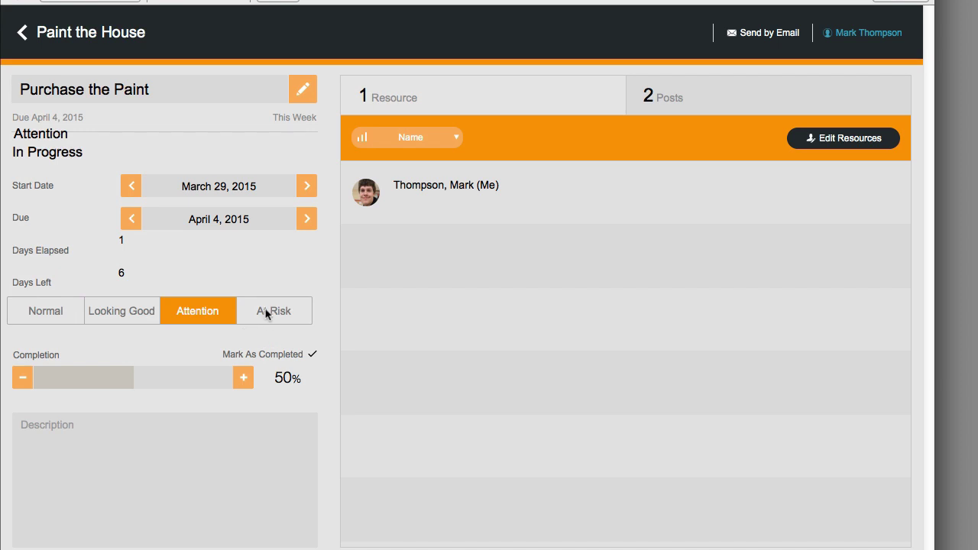
{"action": "left_click", "coordinate": [267, 315]}
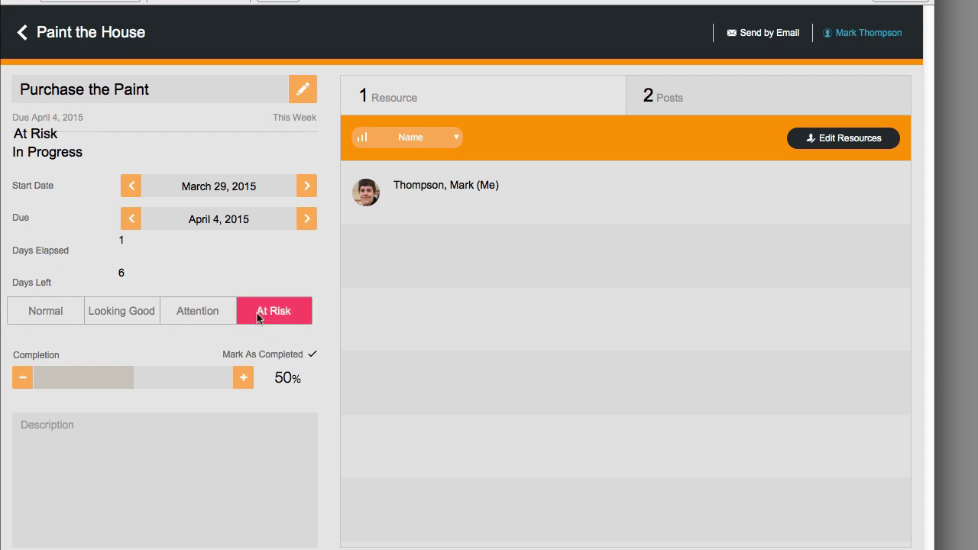
{"action": "left_click", "coordinate": [64, 315]}
{"action": "left_click", "coordinate": [127, 315]}
{"action": "left_click", "coordinate": [181, 315]}
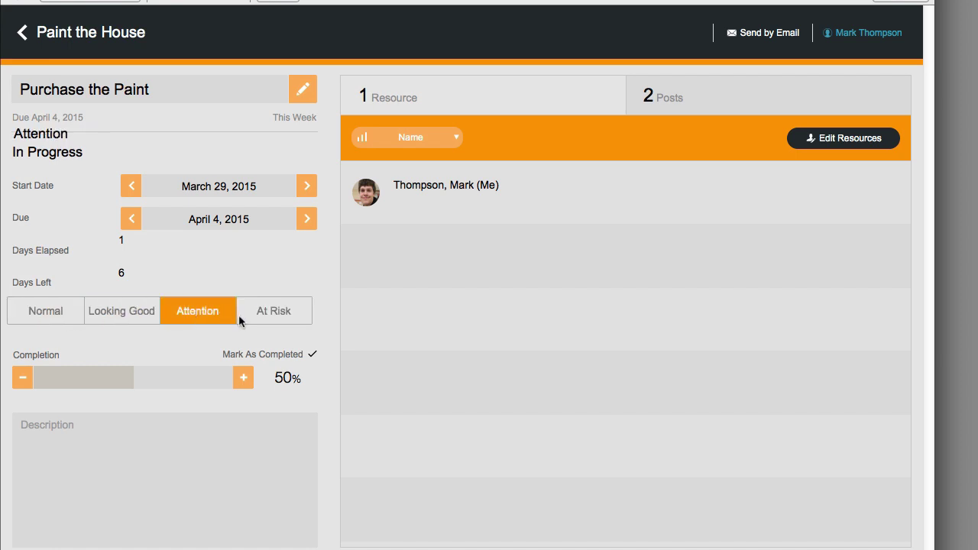
{"action": "left_click", "coordinate": [241, 315]}
In Layout mode, ungroup the status button bar with Arrange > Ungroup
{"action": "key", "text": "super+l"}
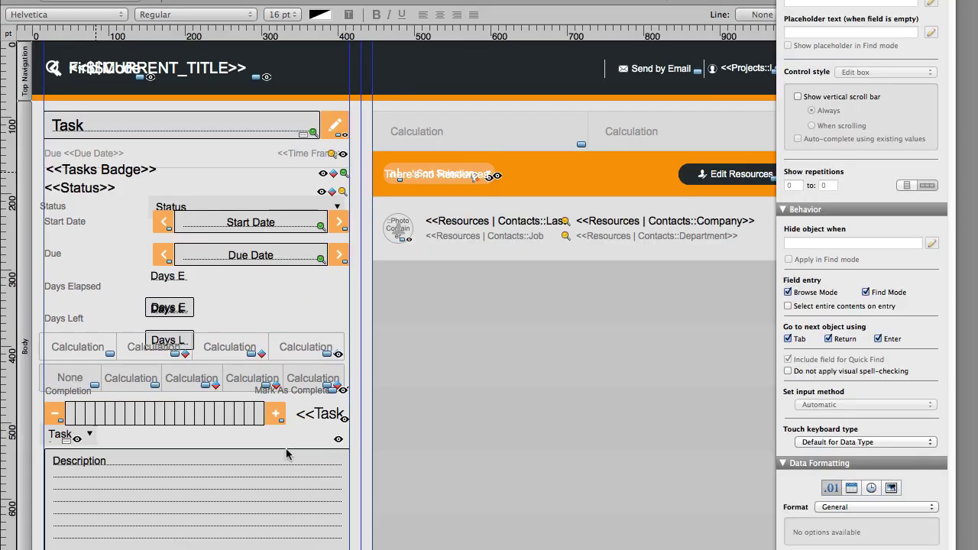
{"action": "left_click", "coordinate": [242, 350]}
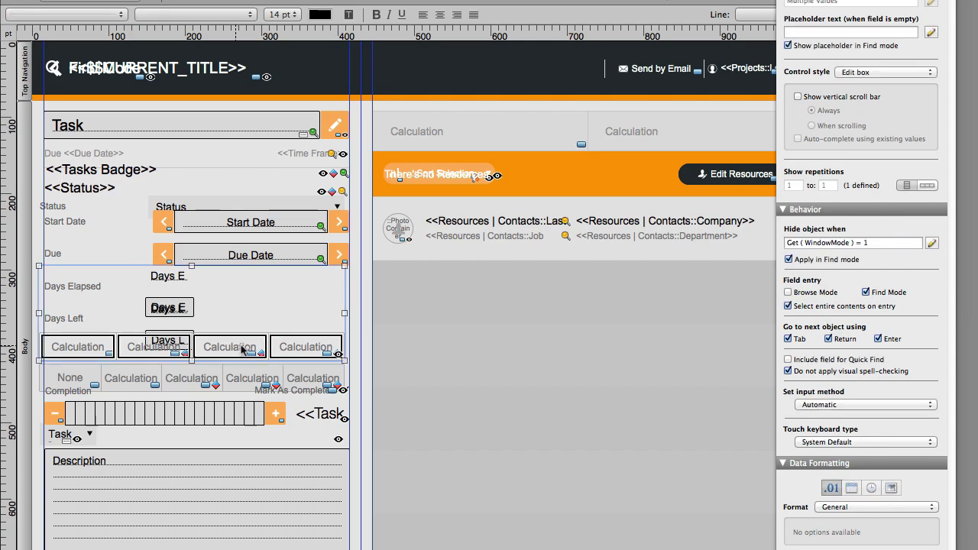
{"action": "left_click", "coordinate": [289, 294]}
{"action": "left_click", "coordinate": [459, 0]}
{"action": "left_click", "coordinate": [474, 0]}
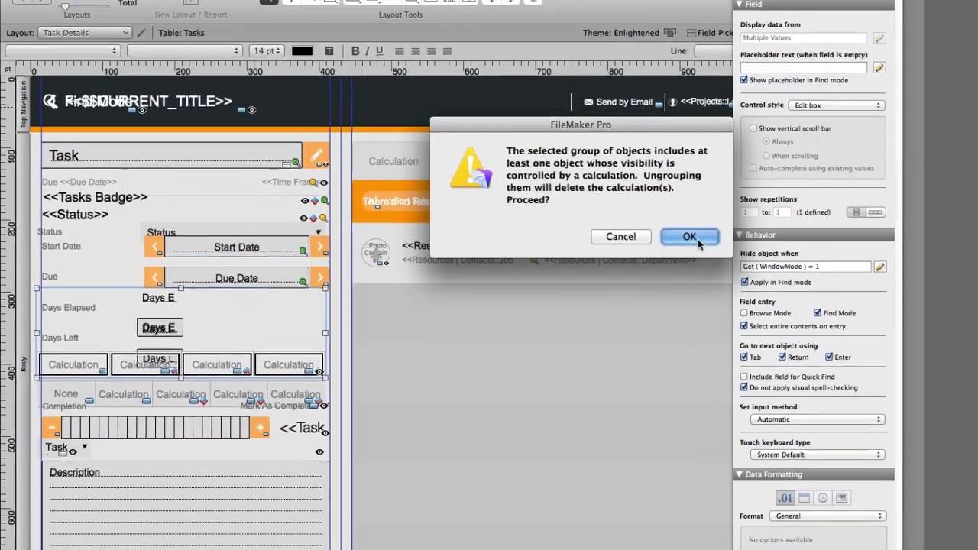
{"action": "key", "text": "Return"}
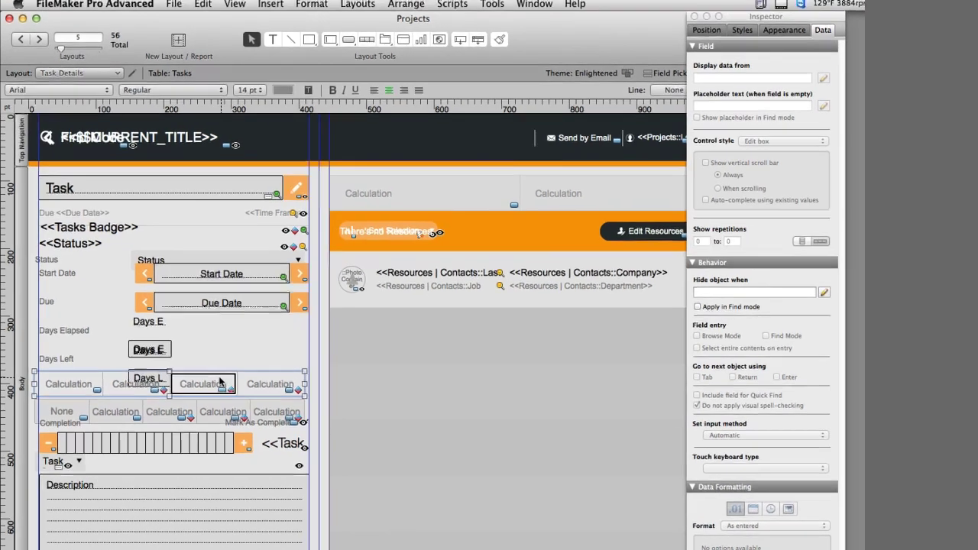
Review the third segment's conditional formatting rule for Tasks Badge value 3, then close it
{"action": "right_click", "coordinate": [221, 387]}
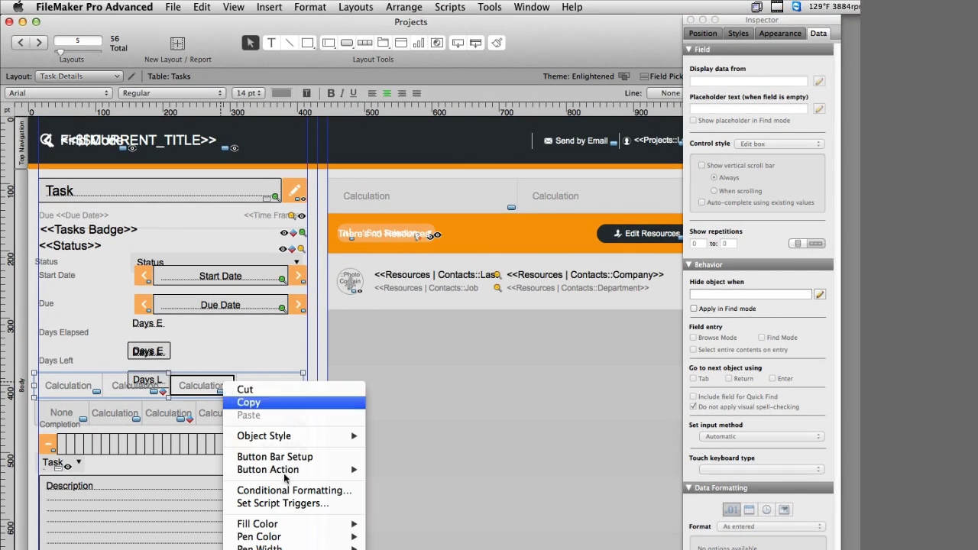
{"action": "left_click", "coordinate": [295, 487]}
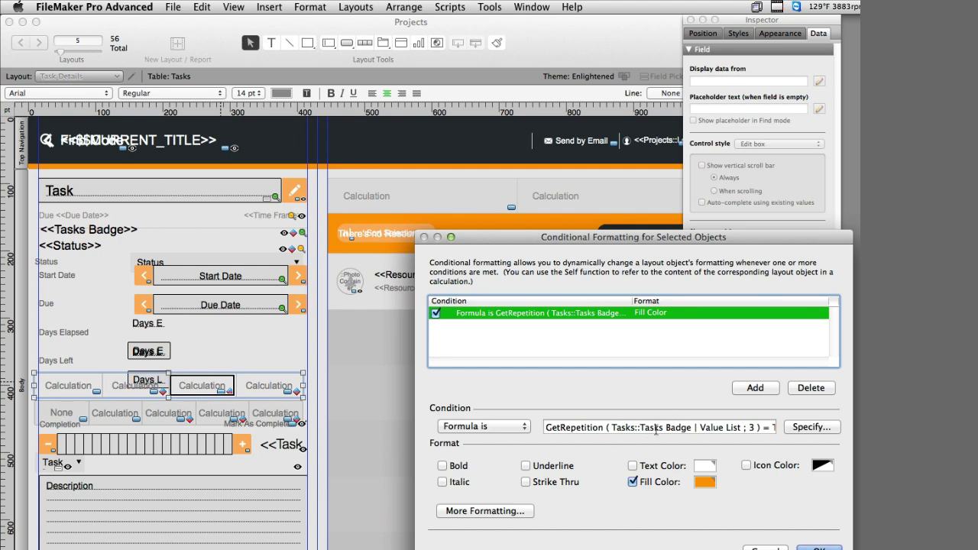
{"action": "left_click_drag", "start_coordinate": [633, 300], "coordinate": [776, 297]}
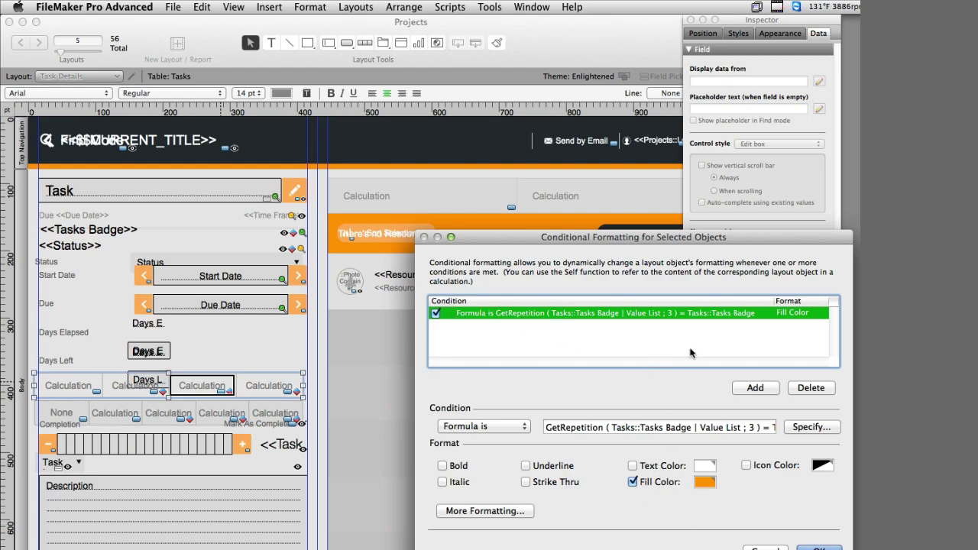
{"action": "left_click", "coordinate": [818, 547]}
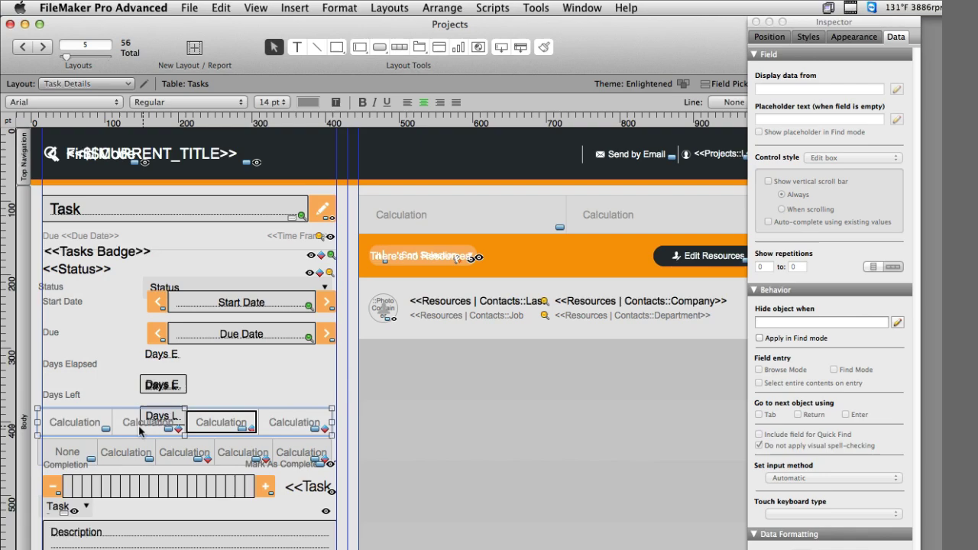
Leave Layout mode and switch Purchase the Paint's status from Attention to Looking Good
{"action": "left_click", "coordinate": [128, 395]}
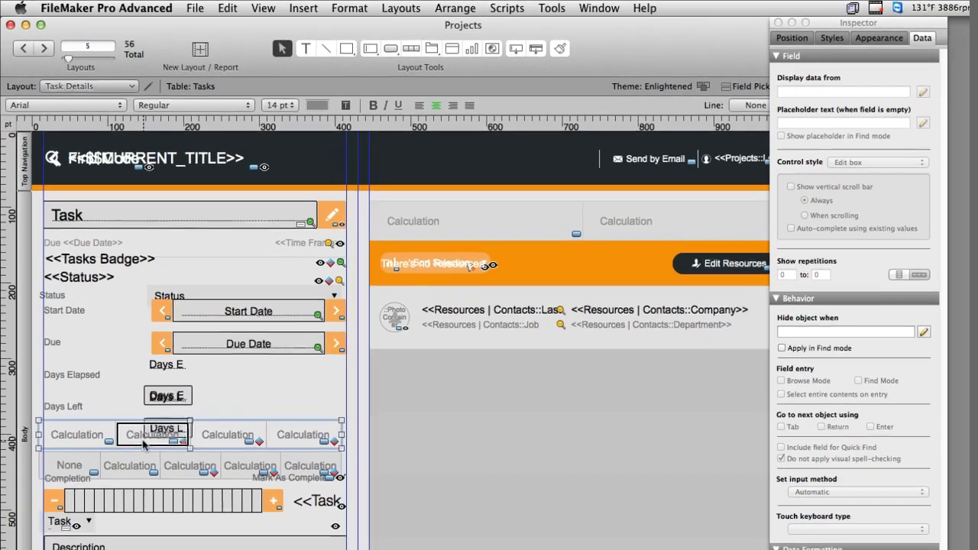
{"action": "left_click", "coordinate": [108, 435]}
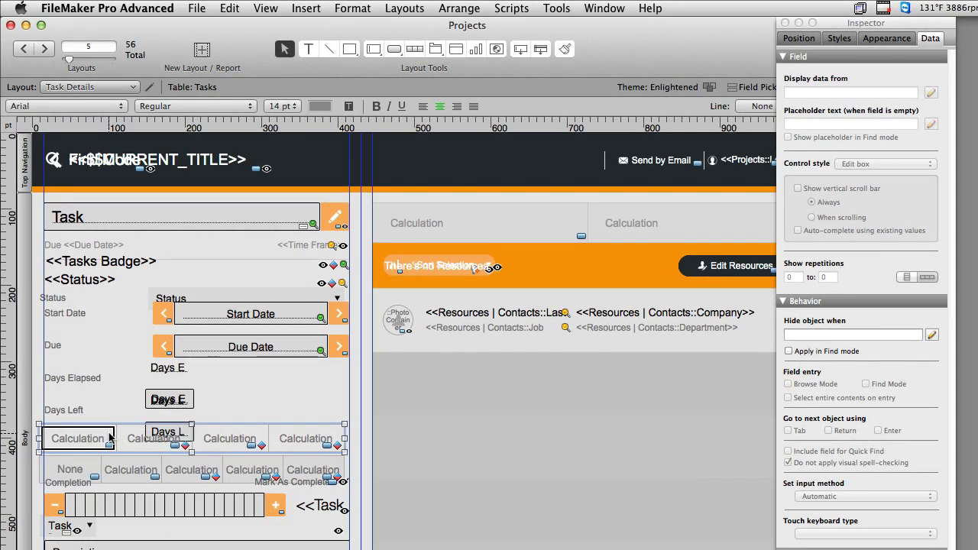
{"action": "key", "text": "super+b"}
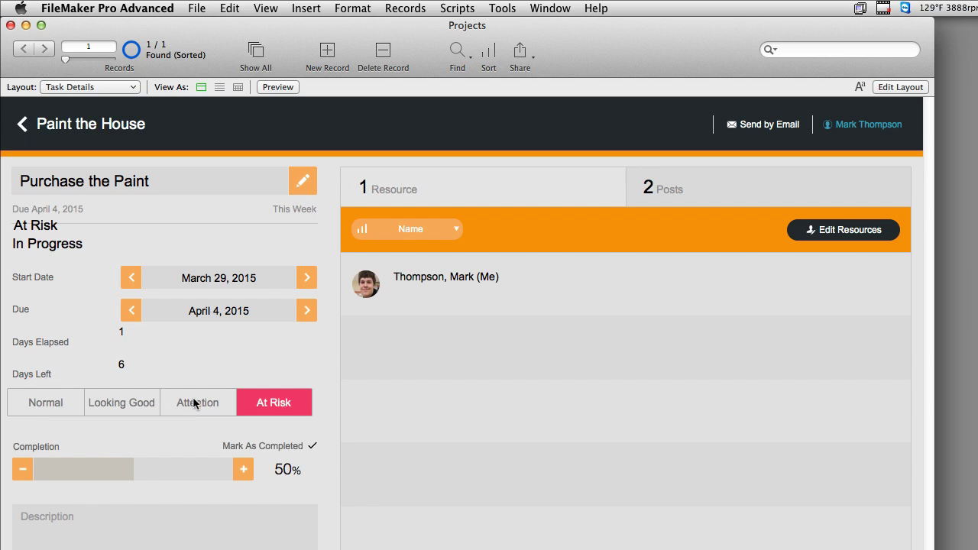
{"action": "left_click", "coordinate": [193, 400]}
{"action": "left_click", "coordinate": [135, 405]}
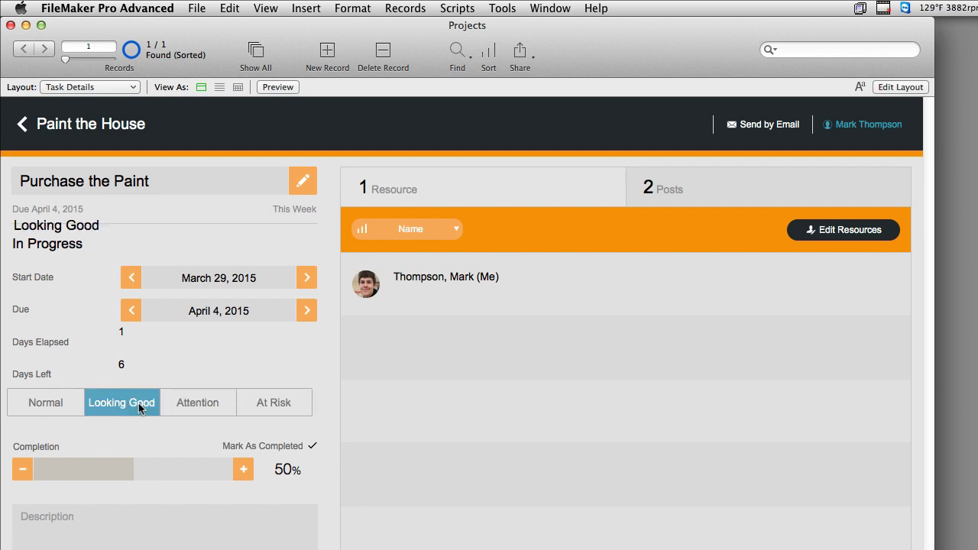
{"action": "left_click", "coordinate": [457, 8]}
With the Script Debugger on, trigger the Attention button and step through its Set Field step
{"action": "mouse_move", "coordinate": [502, 7]}
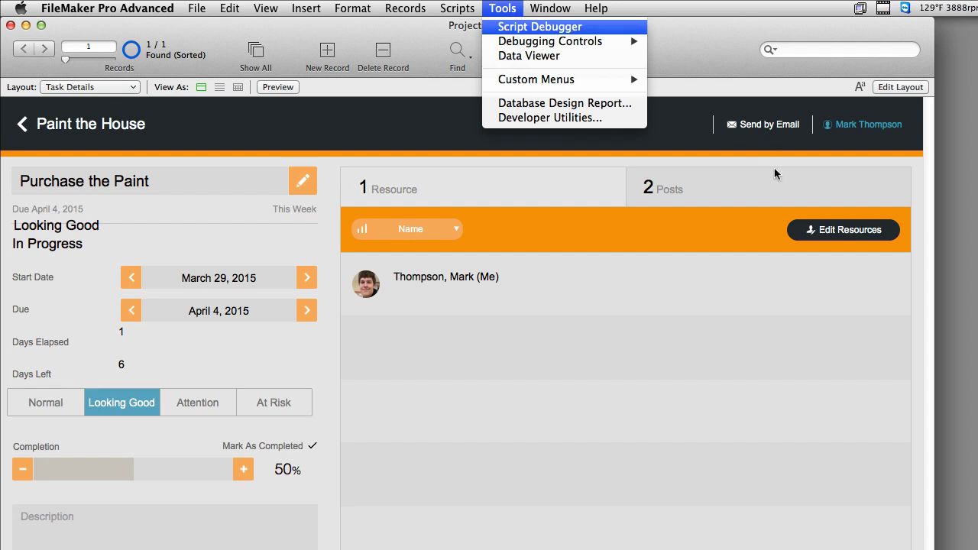
{"action": "left_click", "coordinate": [539, 28]}
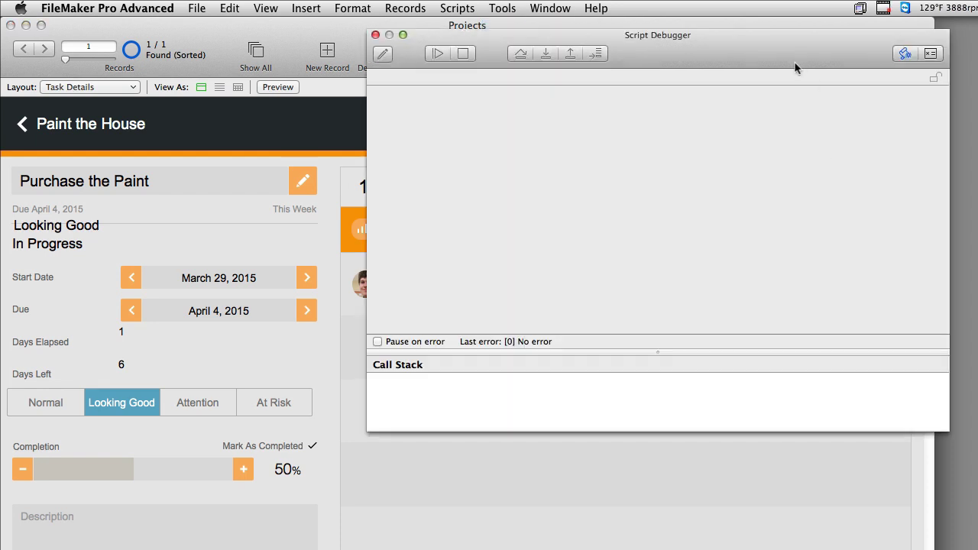
{"action": "left_click", "coordinate": [225, 405]}
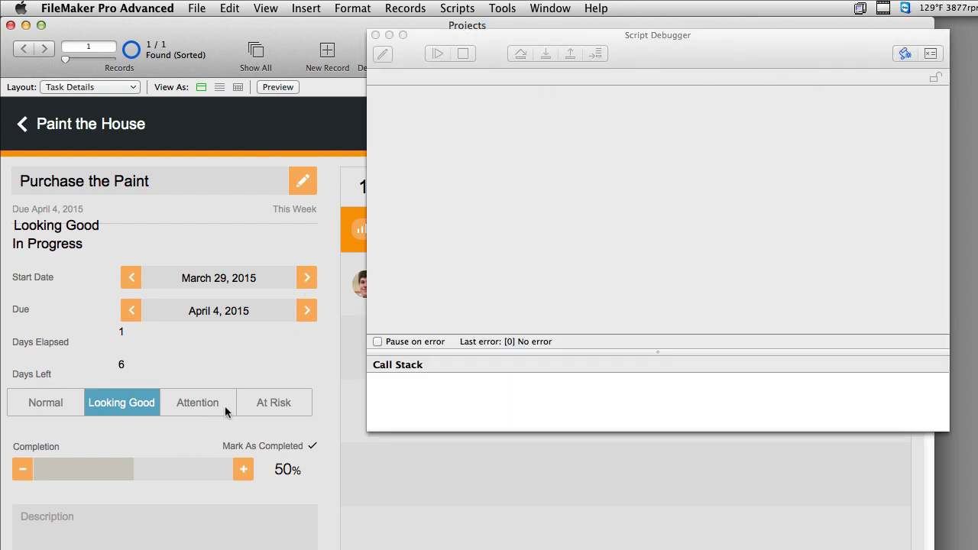
{"action": "left_click", "coordinate": [224, 406]}
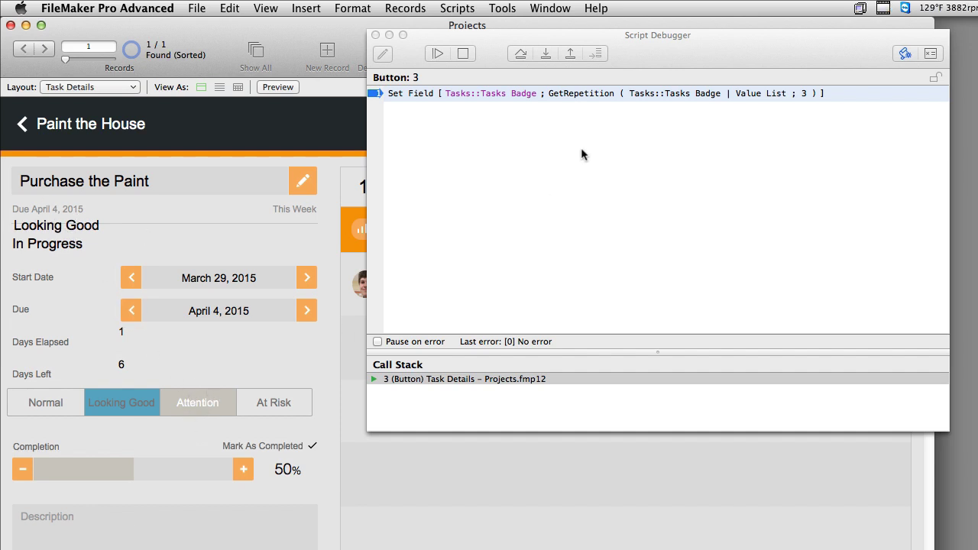
{"action": "left_click", "coordinate": [546, 61]}
{"action": "left_click", "coordinate": [546, 60]}
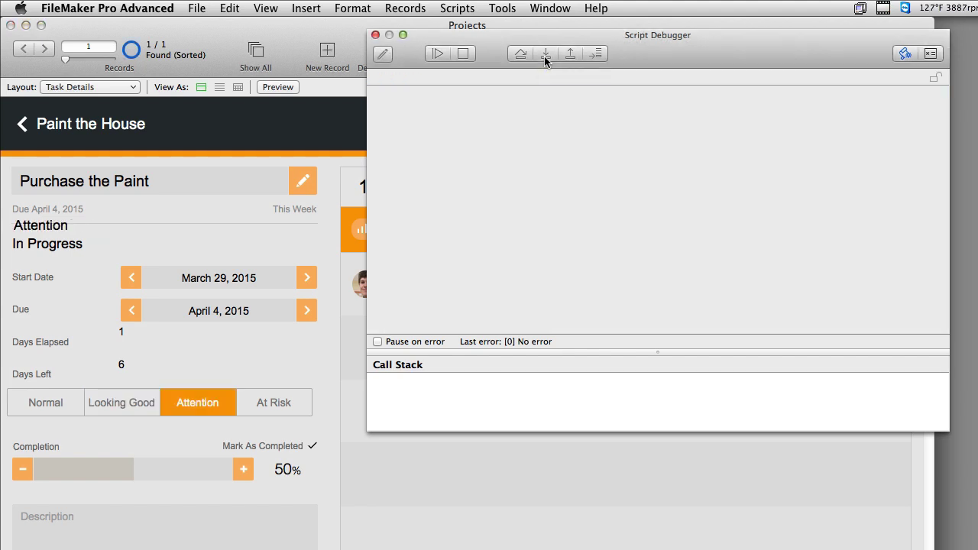